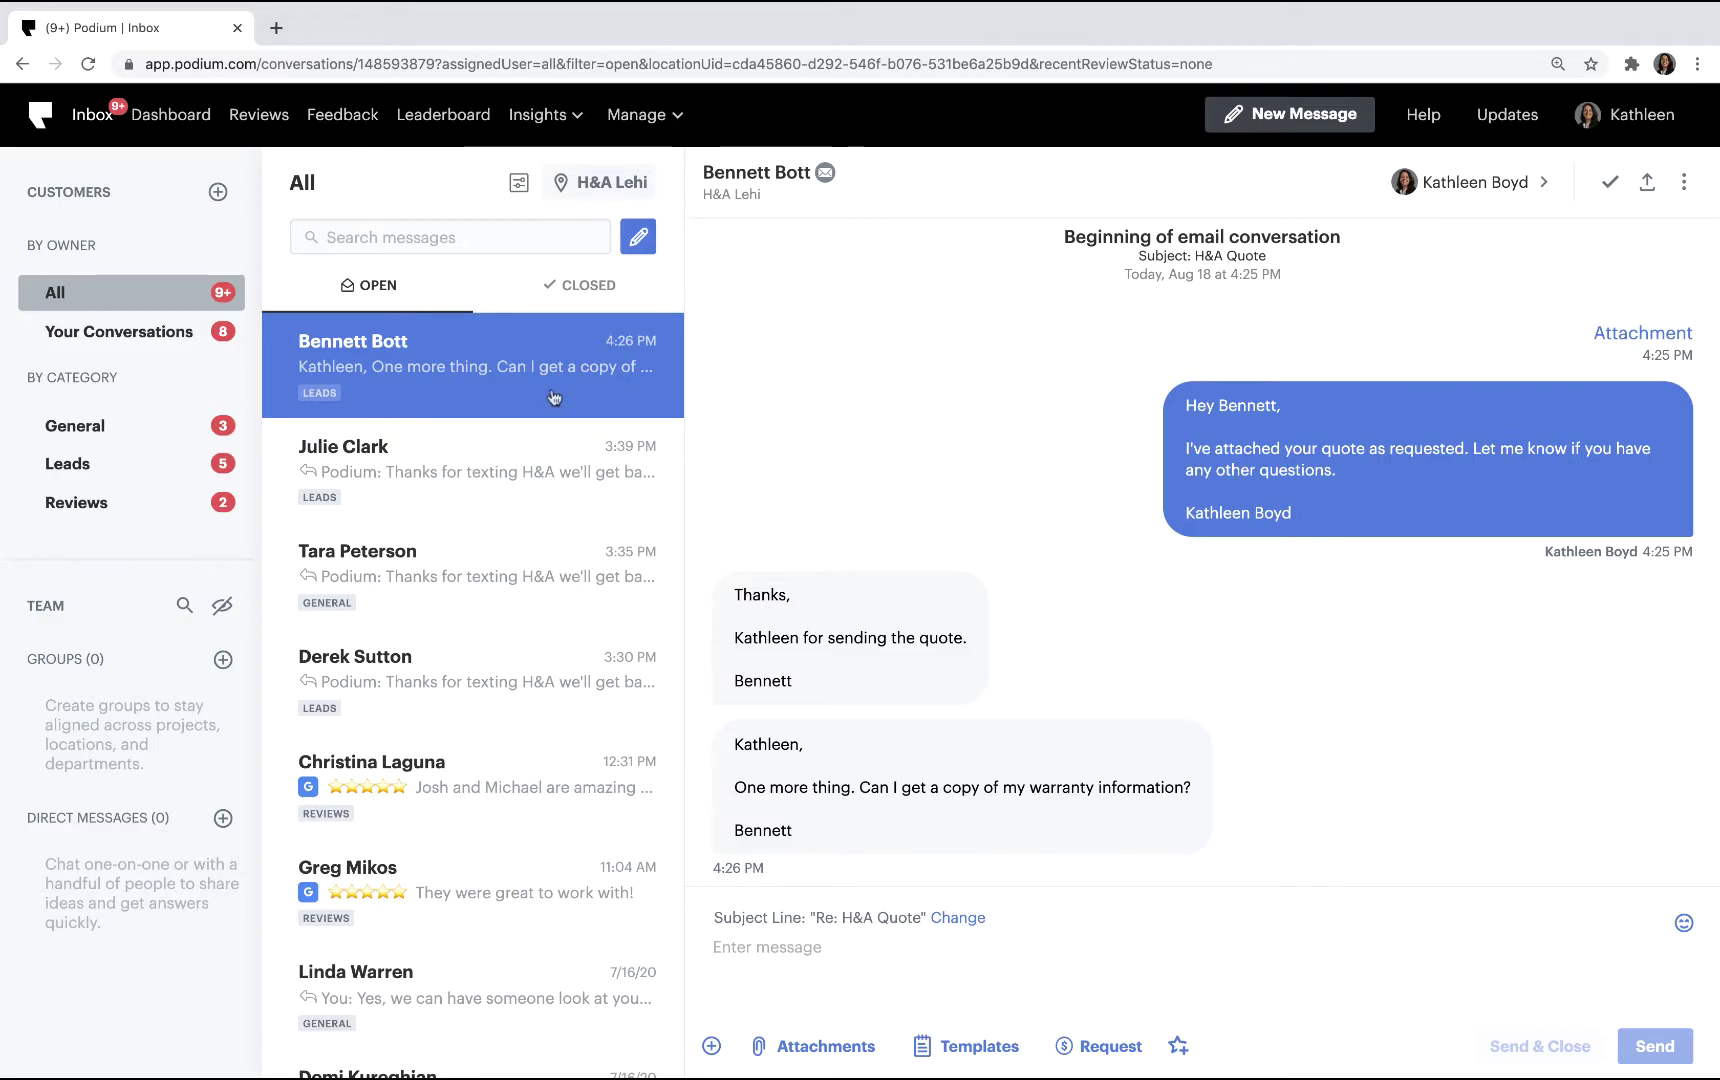
drag(552, 398, 161, 430)
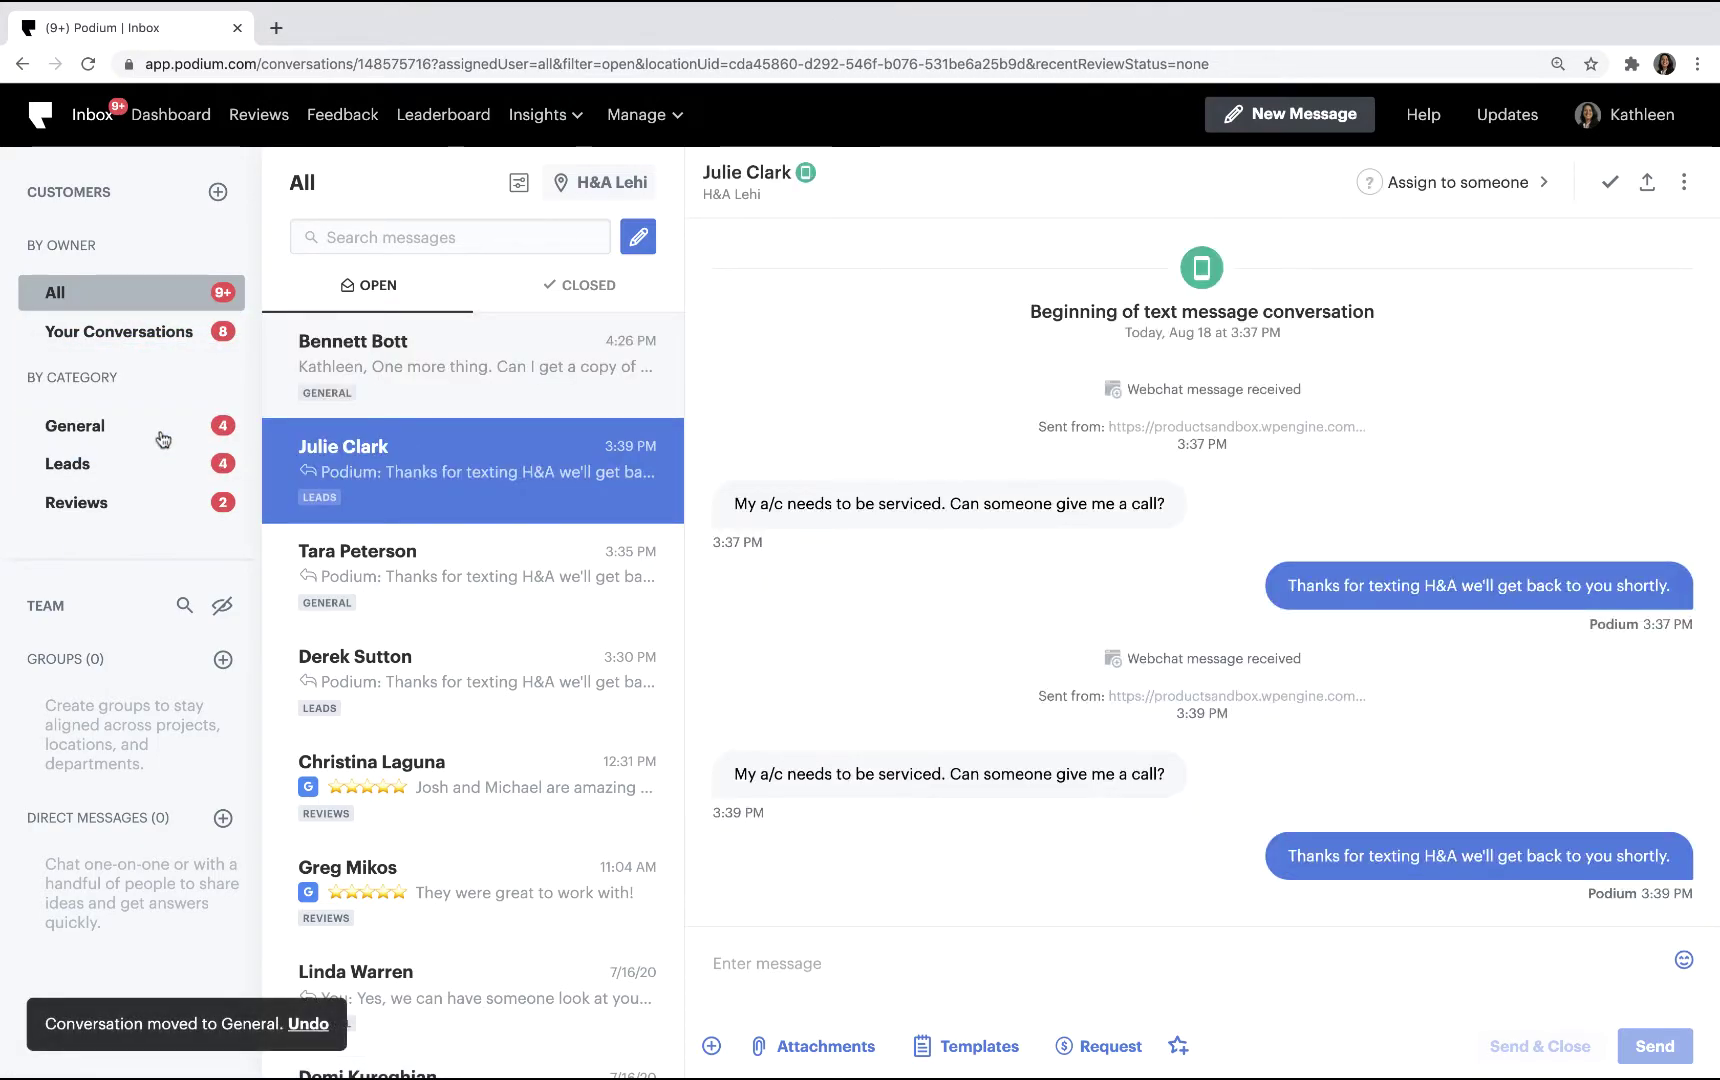
click(423, 393)
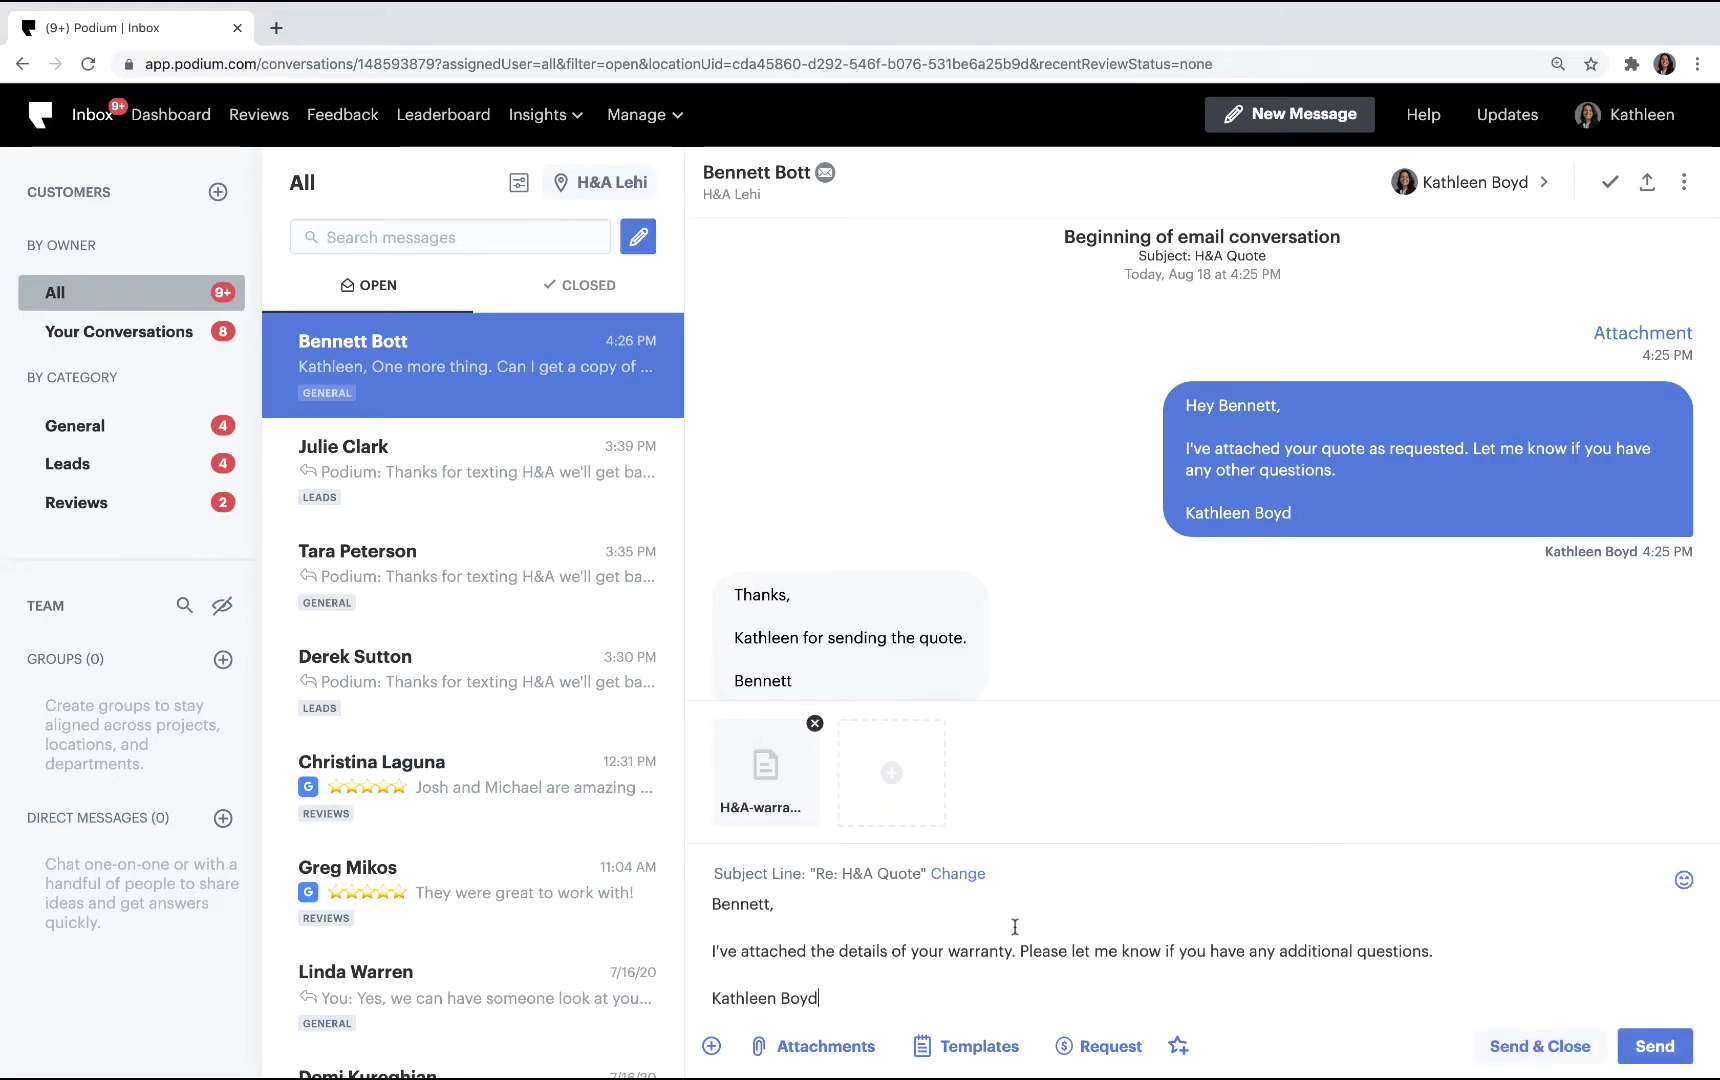
click(1532, 1046)
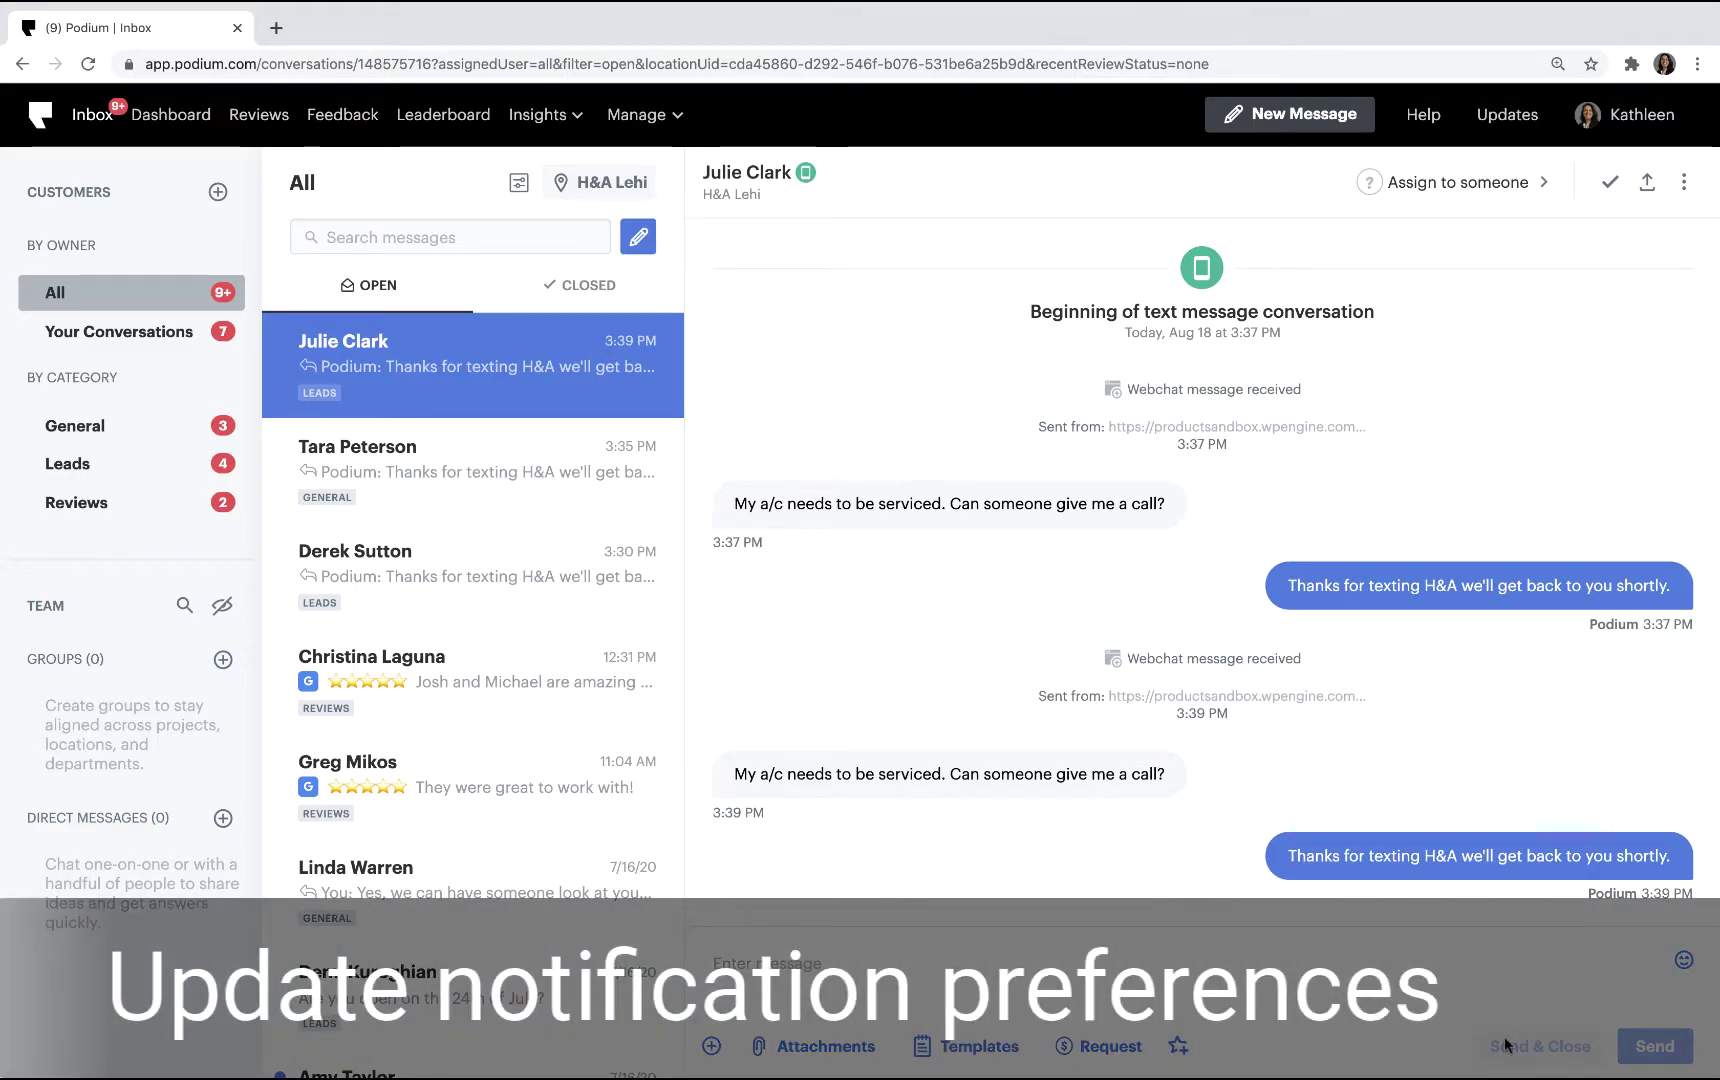
- Open Notification Preferences from the account avatar menu
click(1586, 115)
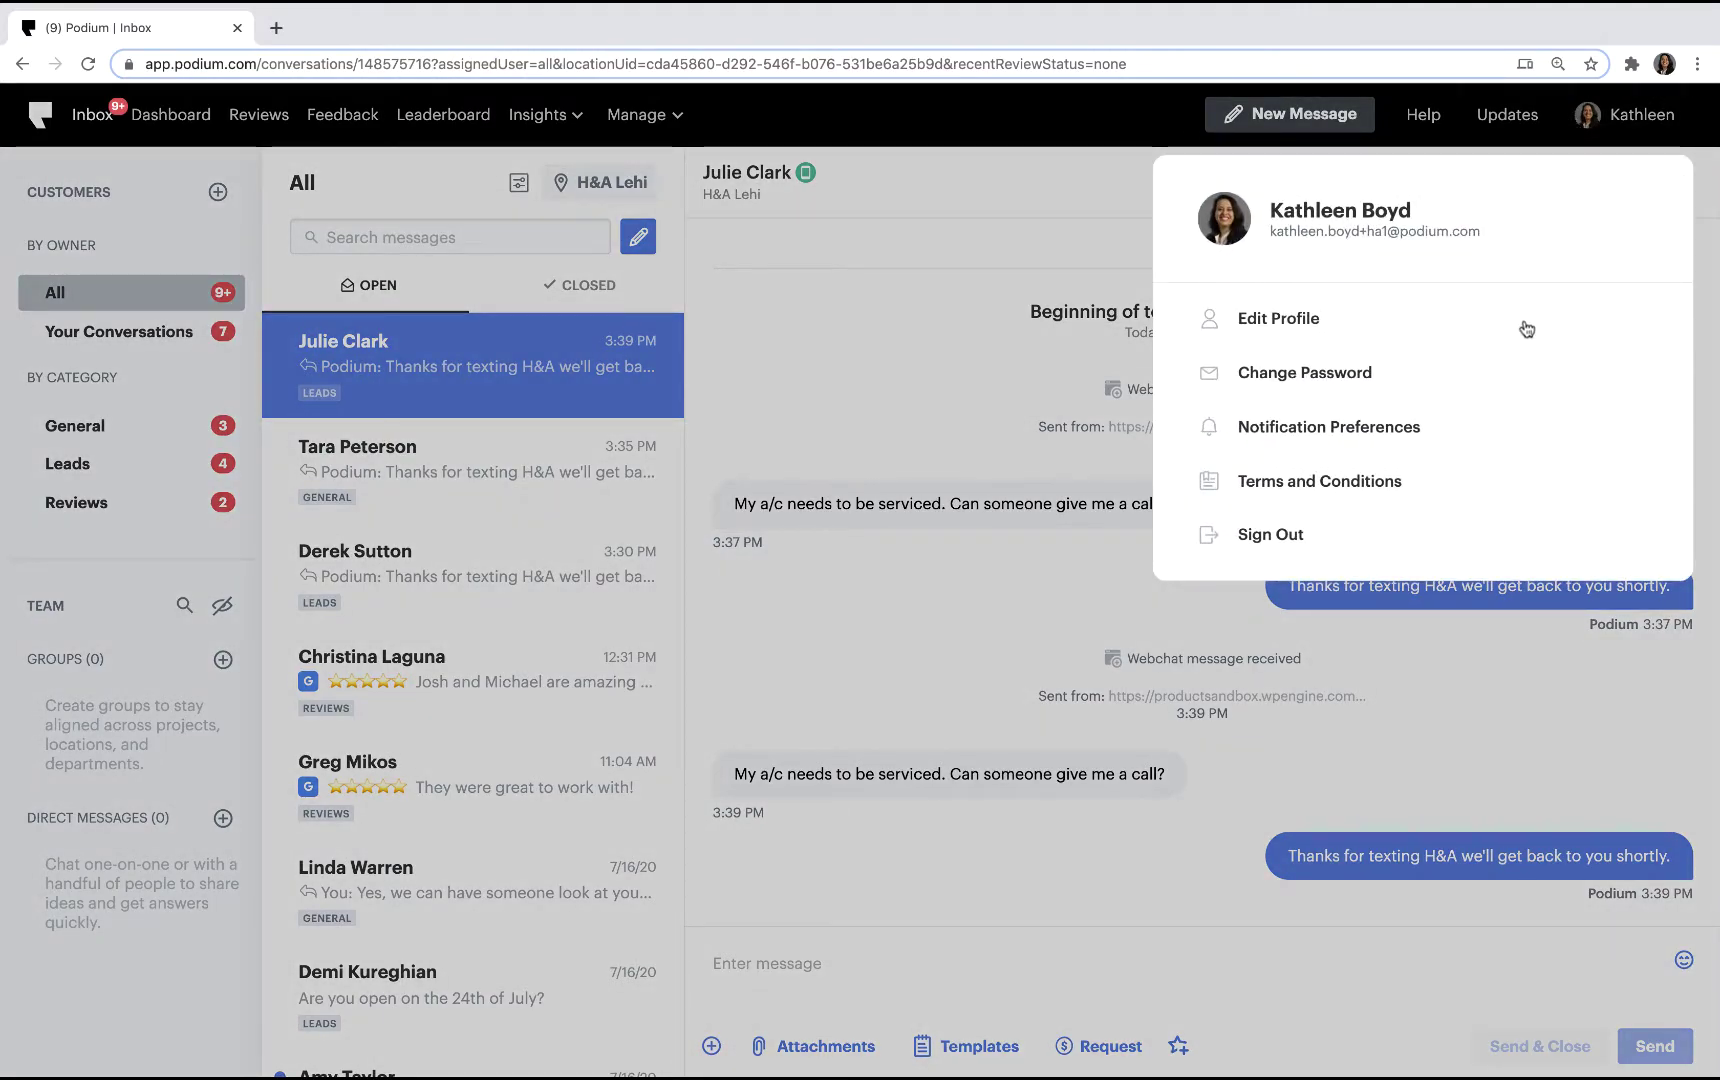
click(1468, 432)
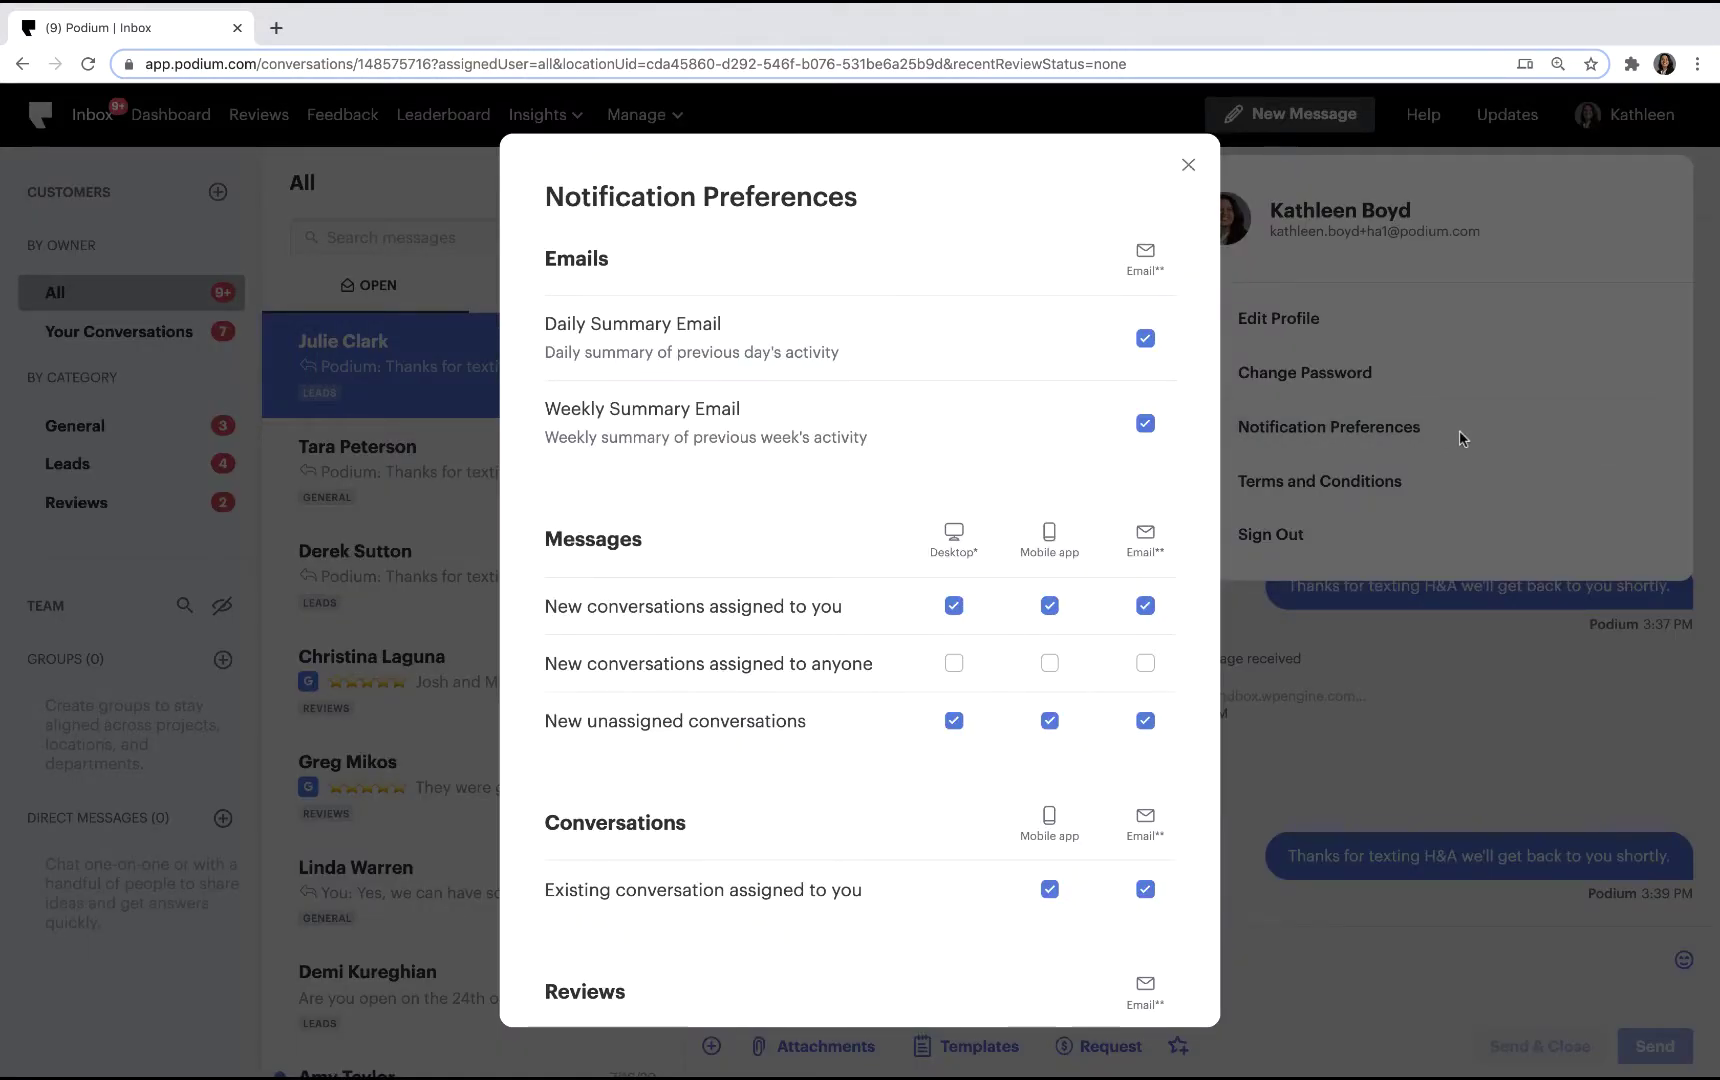
scroll(1187, 393, down, 3)
scroll(1186, 394, down, 2)
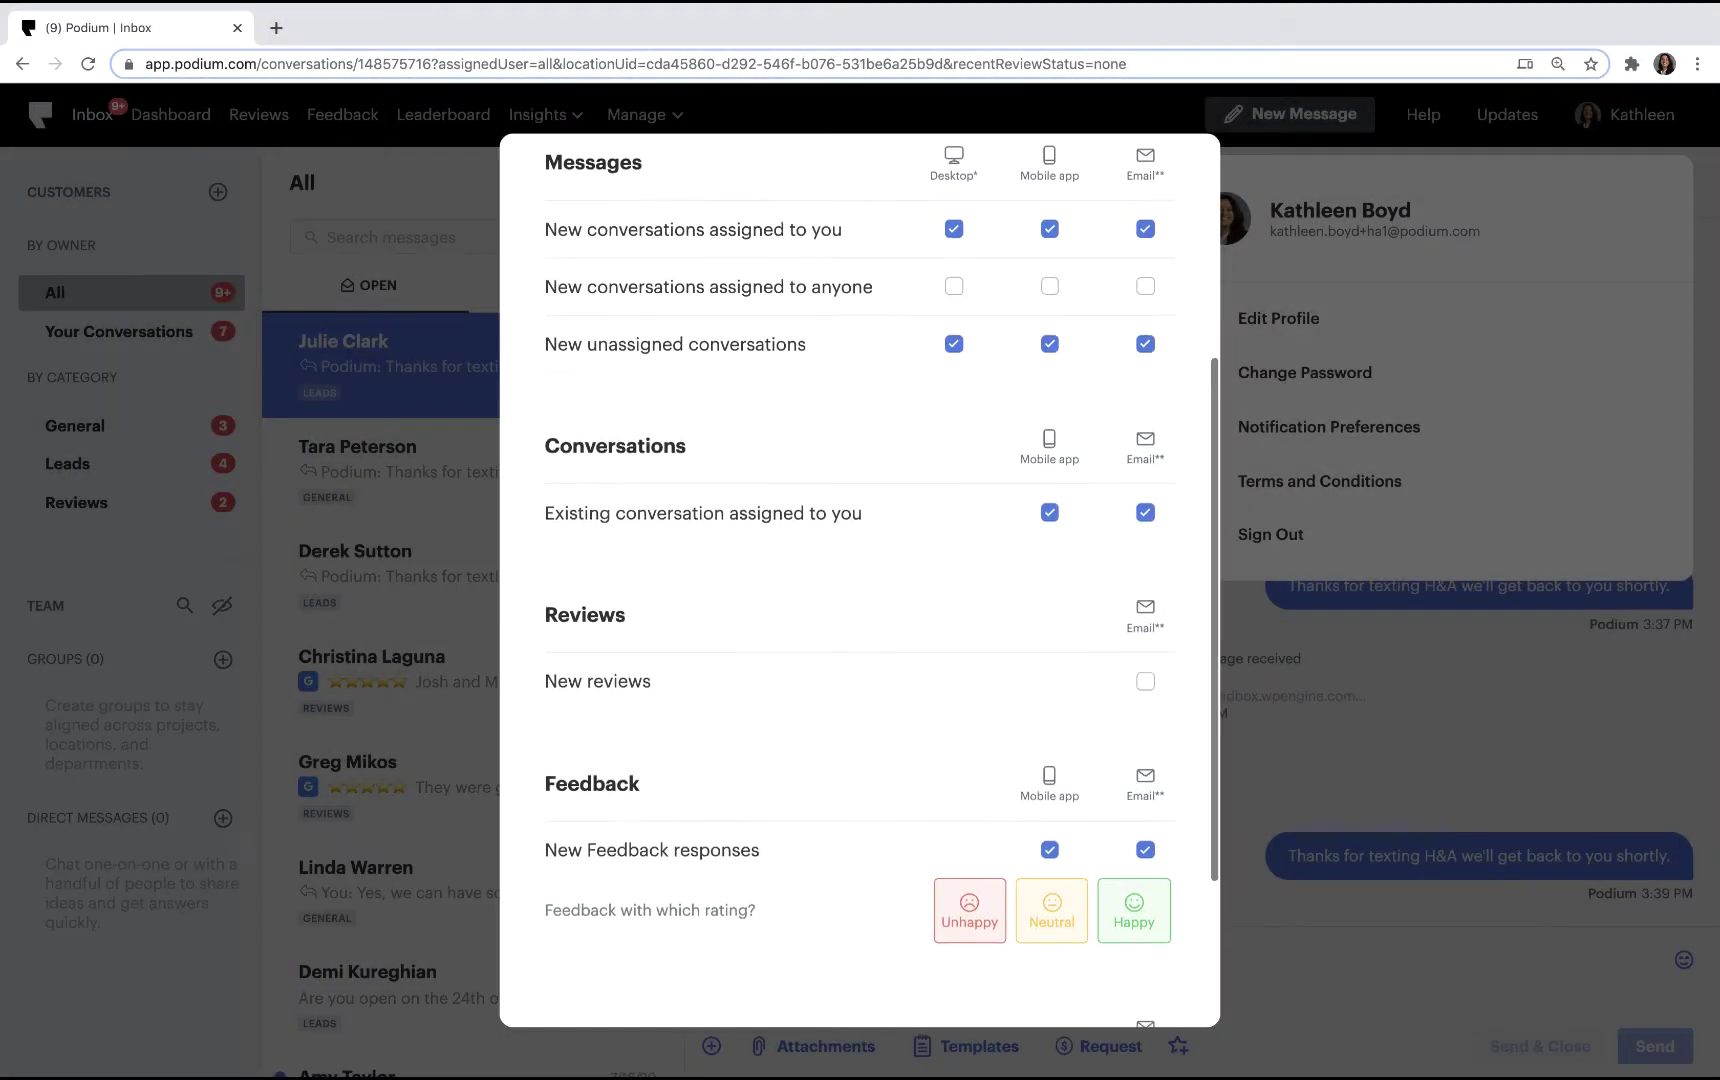
scroll(882, 585, down, 3)
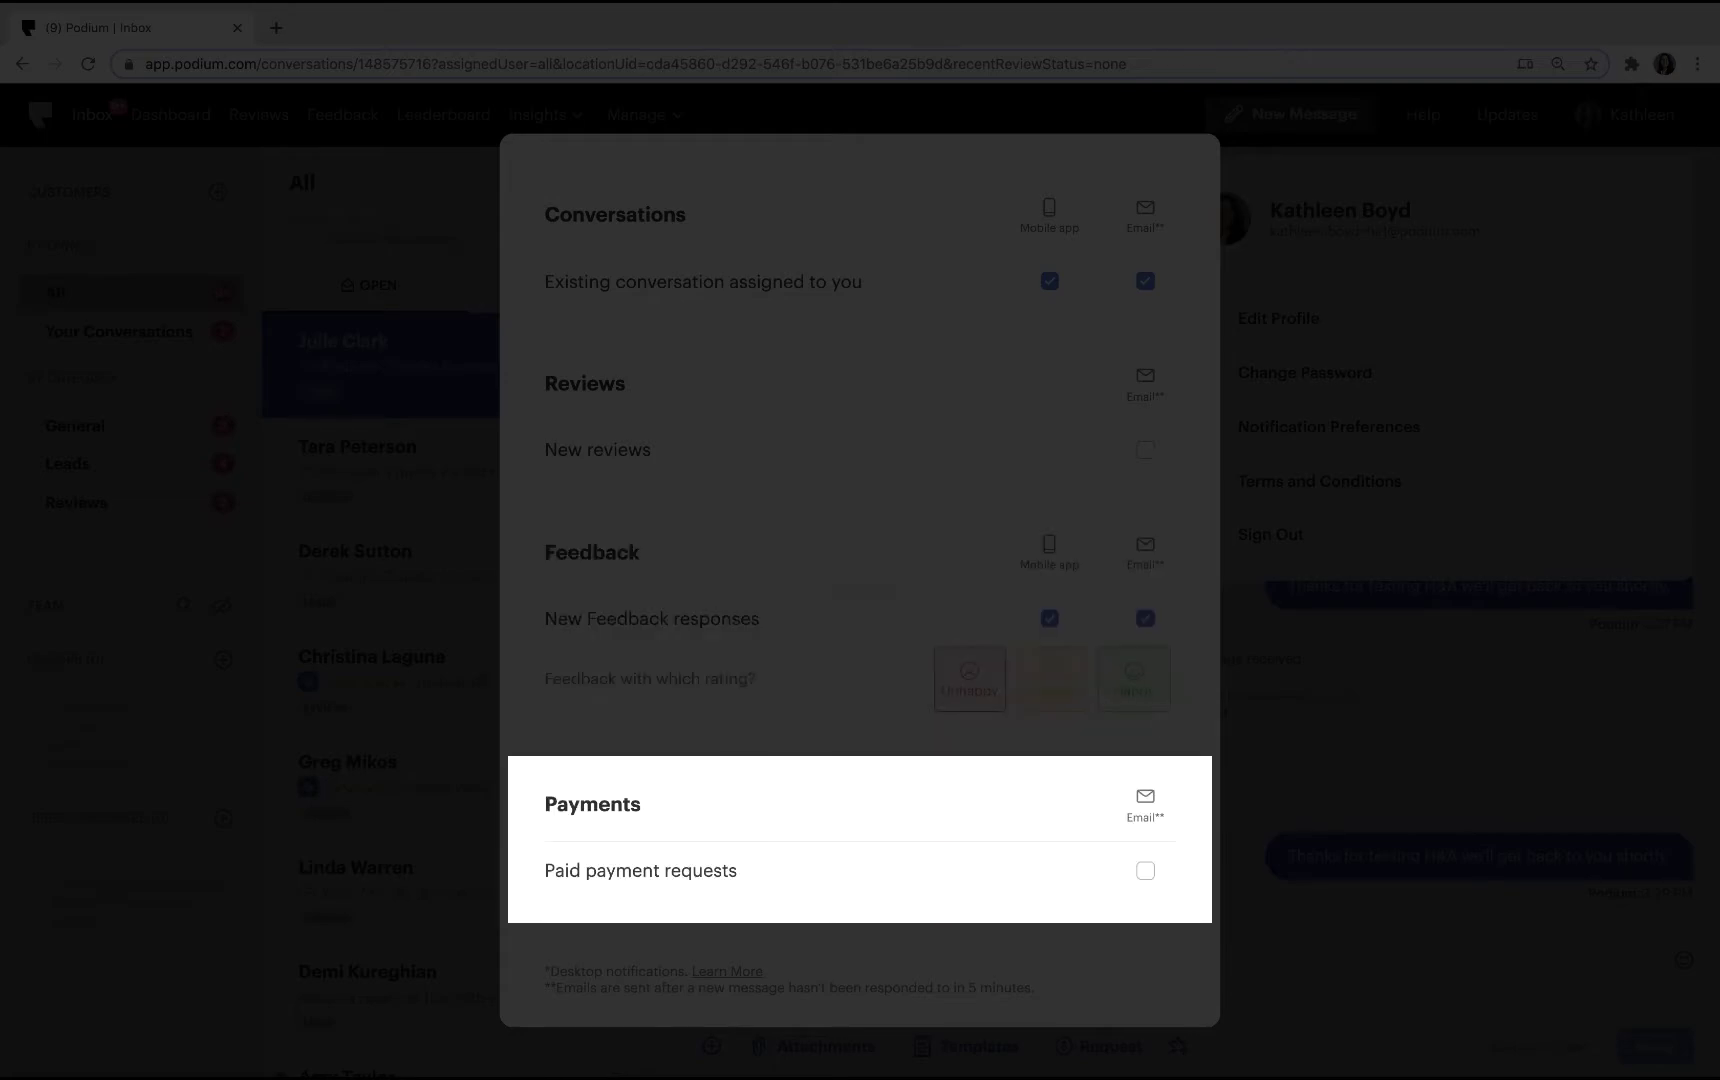
scroll(860, 537, up, 5)
scroll(861, 538, up, 3)
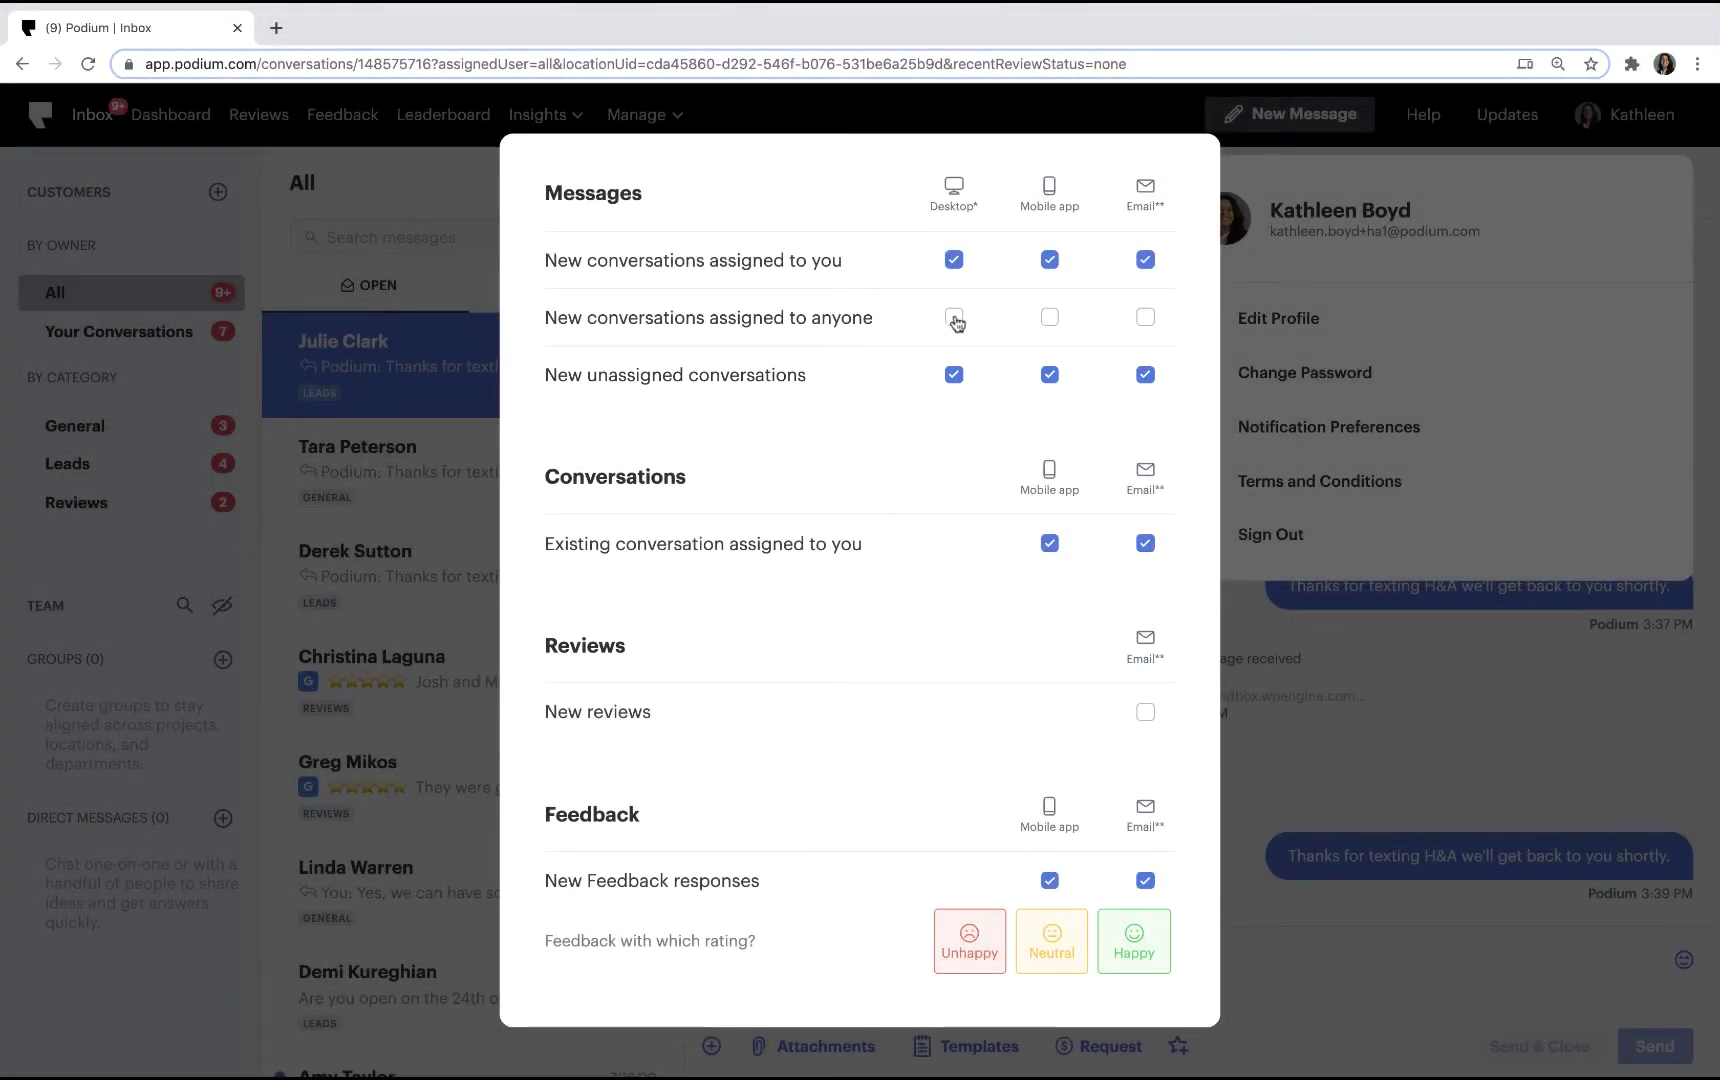
- Tick Desktop in the 'New conversations assigned to anyone' row
click(954, 318)
click(1697, 63)
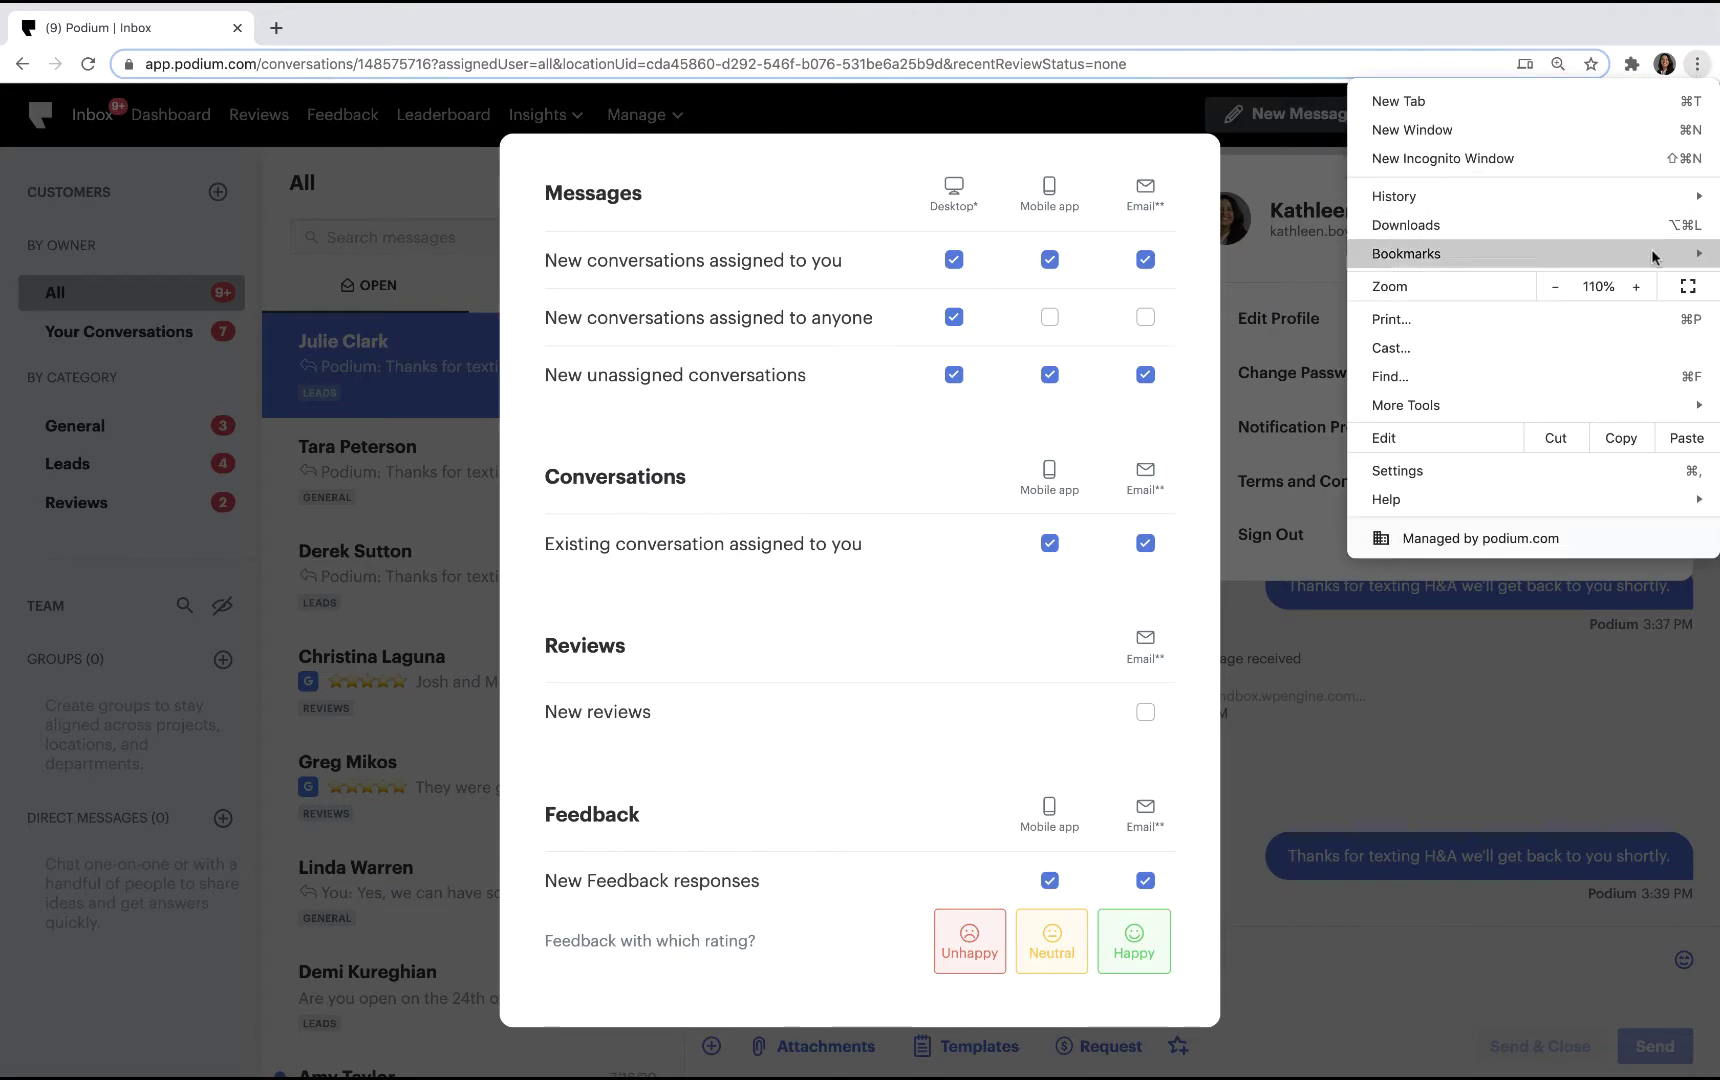
click(1607, 469)
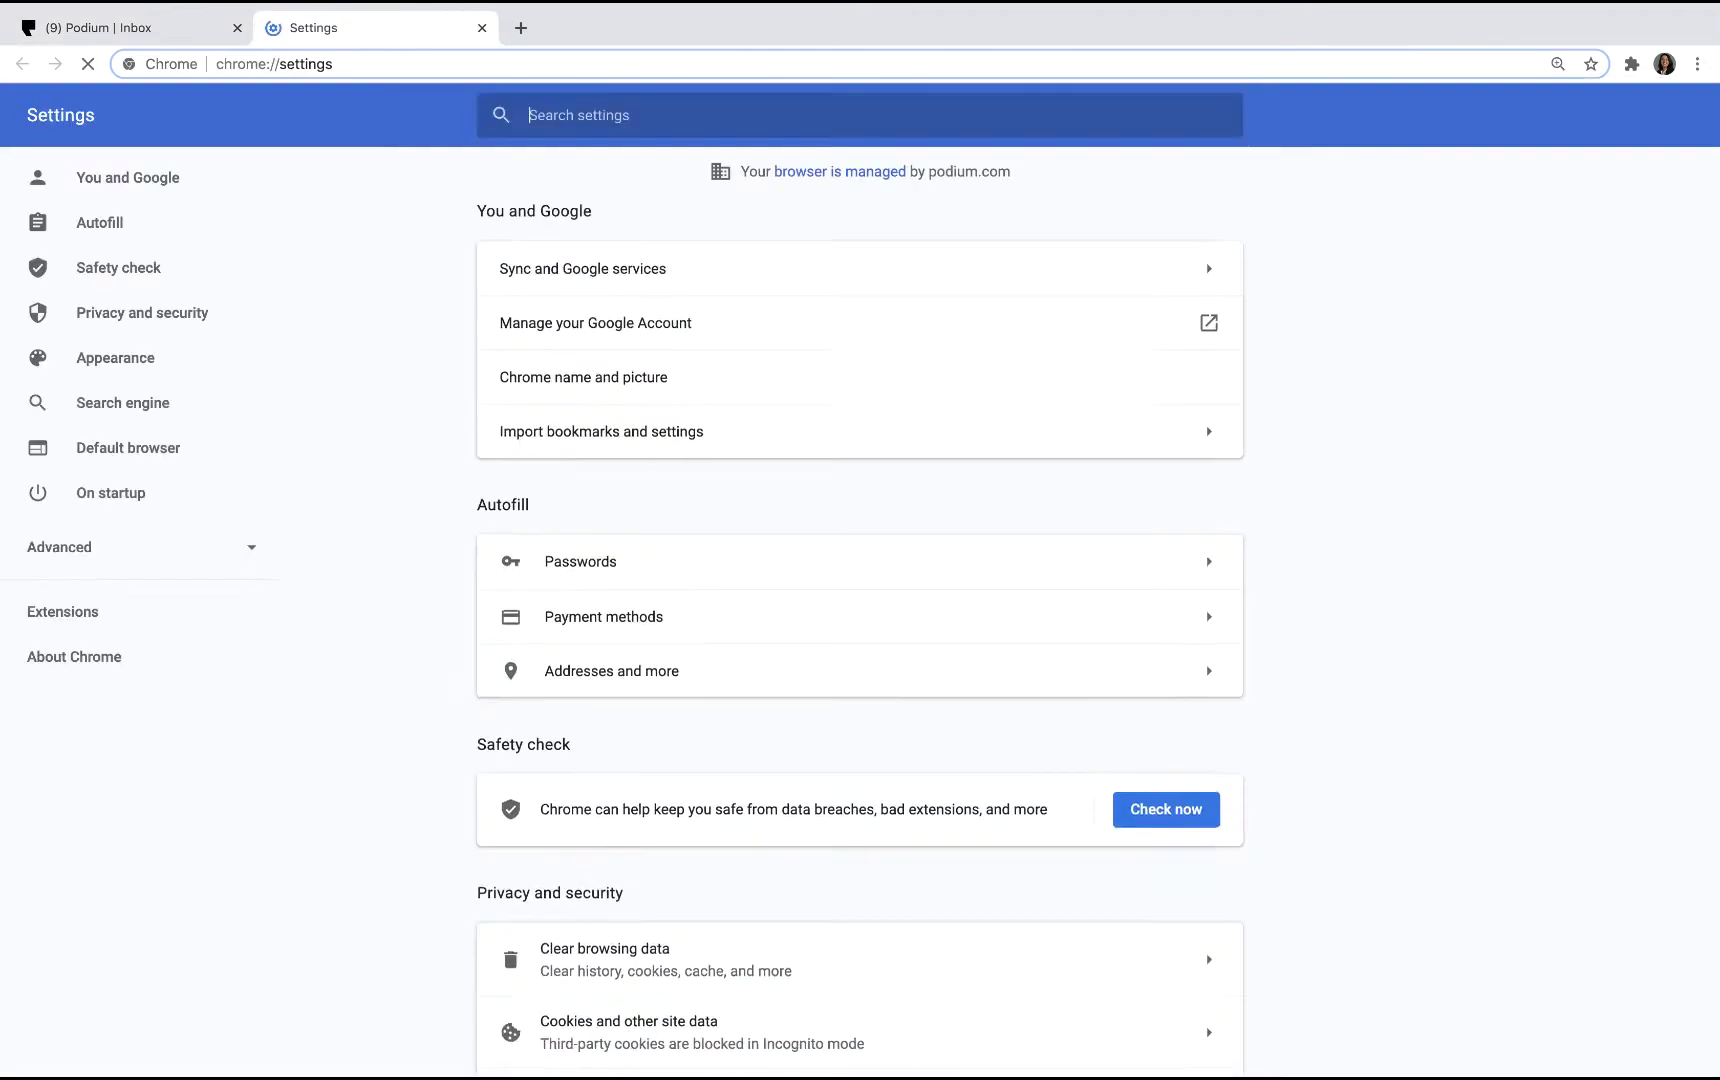
text(Site Settings)
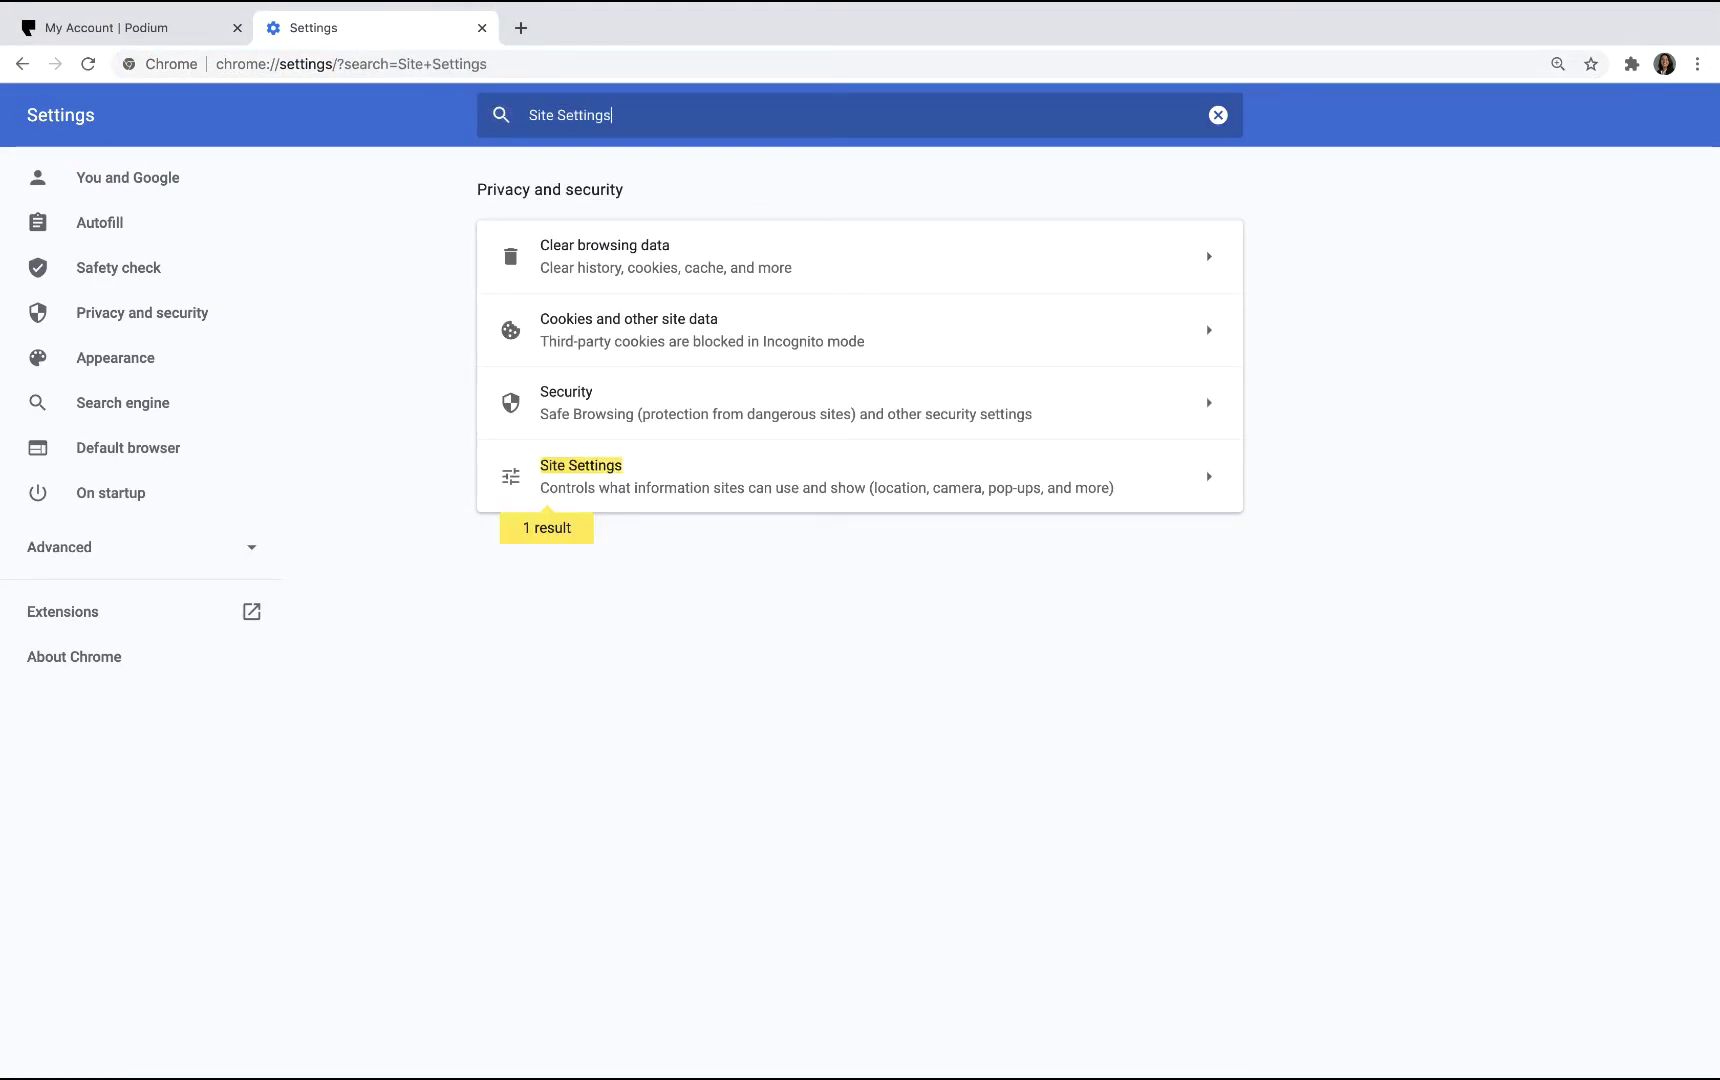
click(1169, 485)
scroll(1161, 481, down, 5)
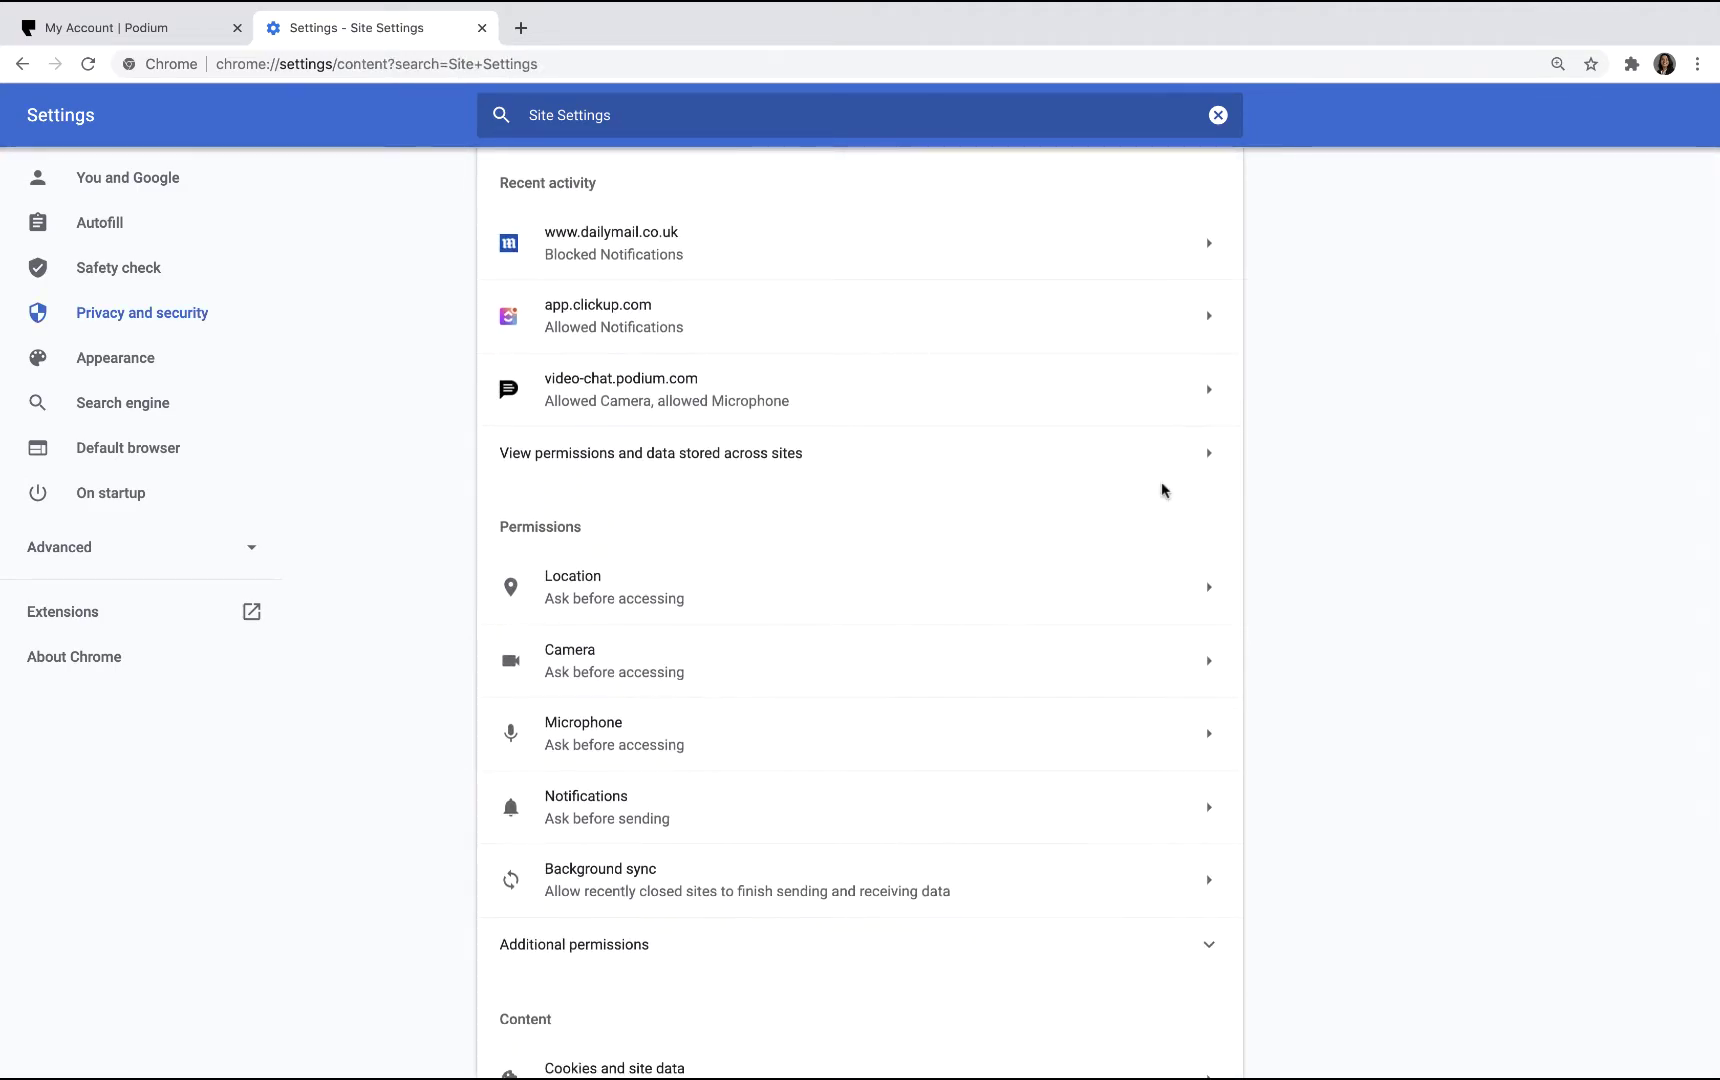
click(597, 801)
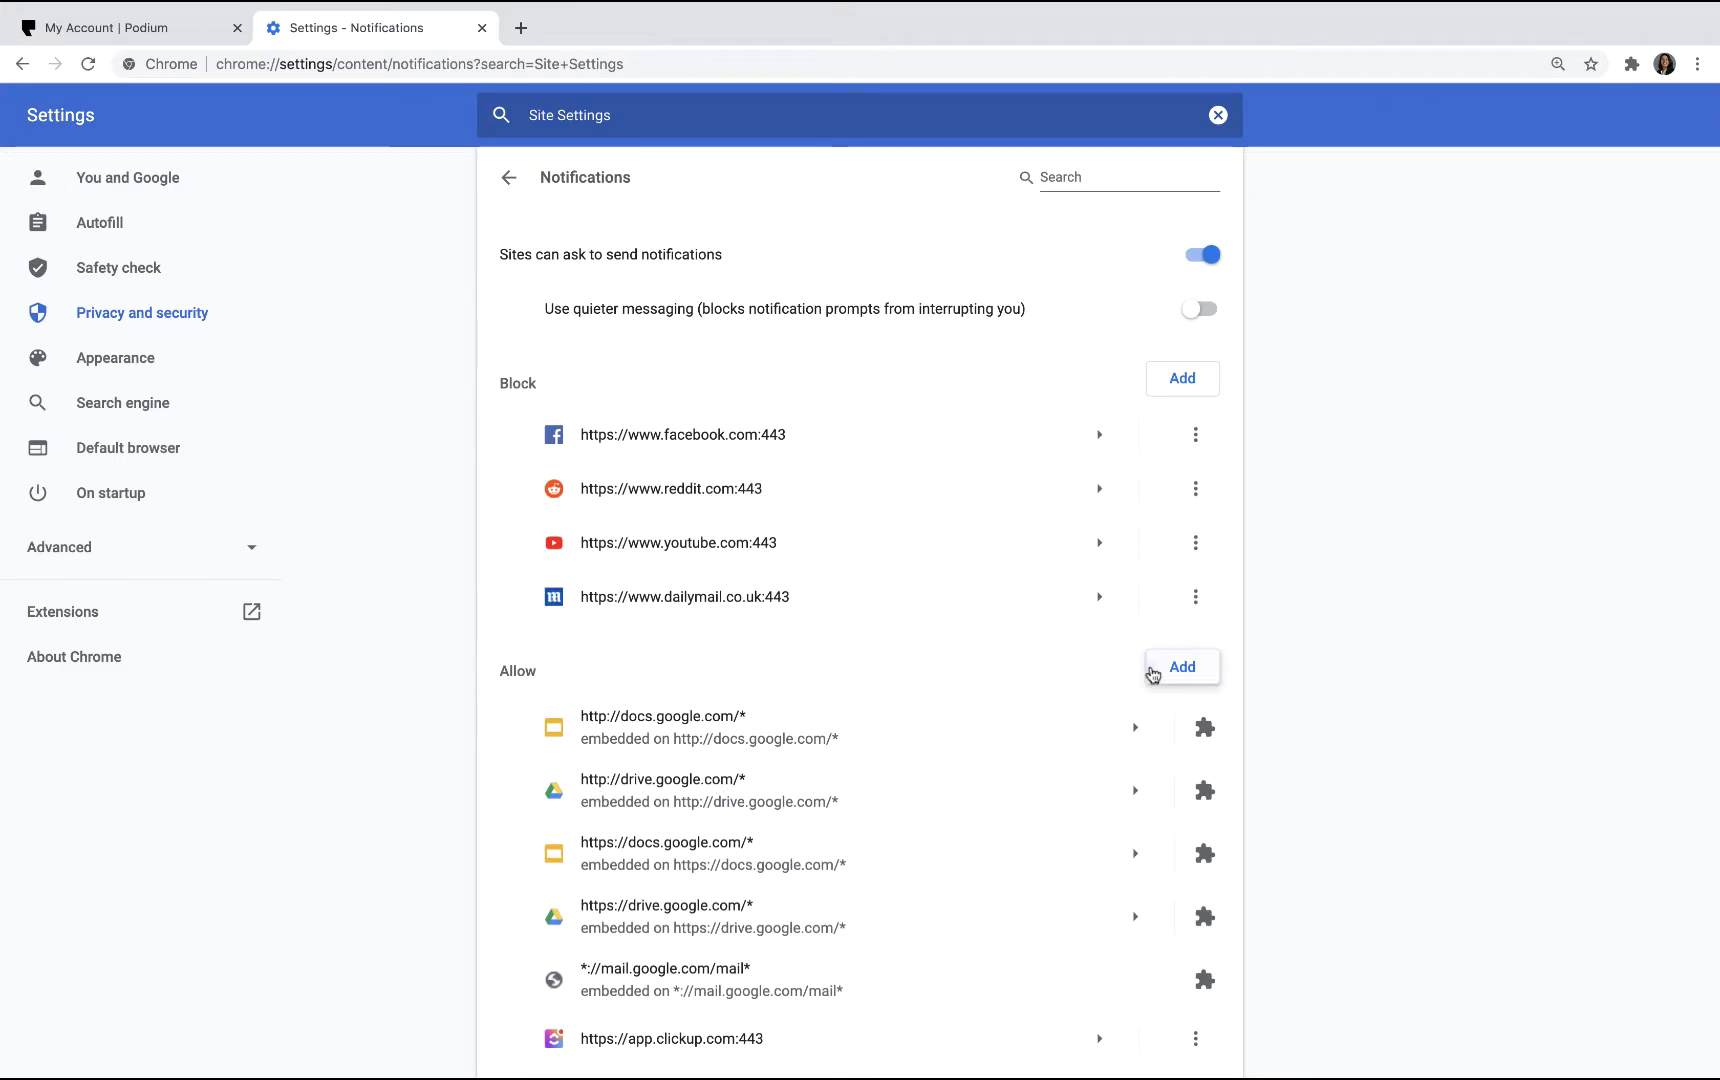
click(1178, 667)
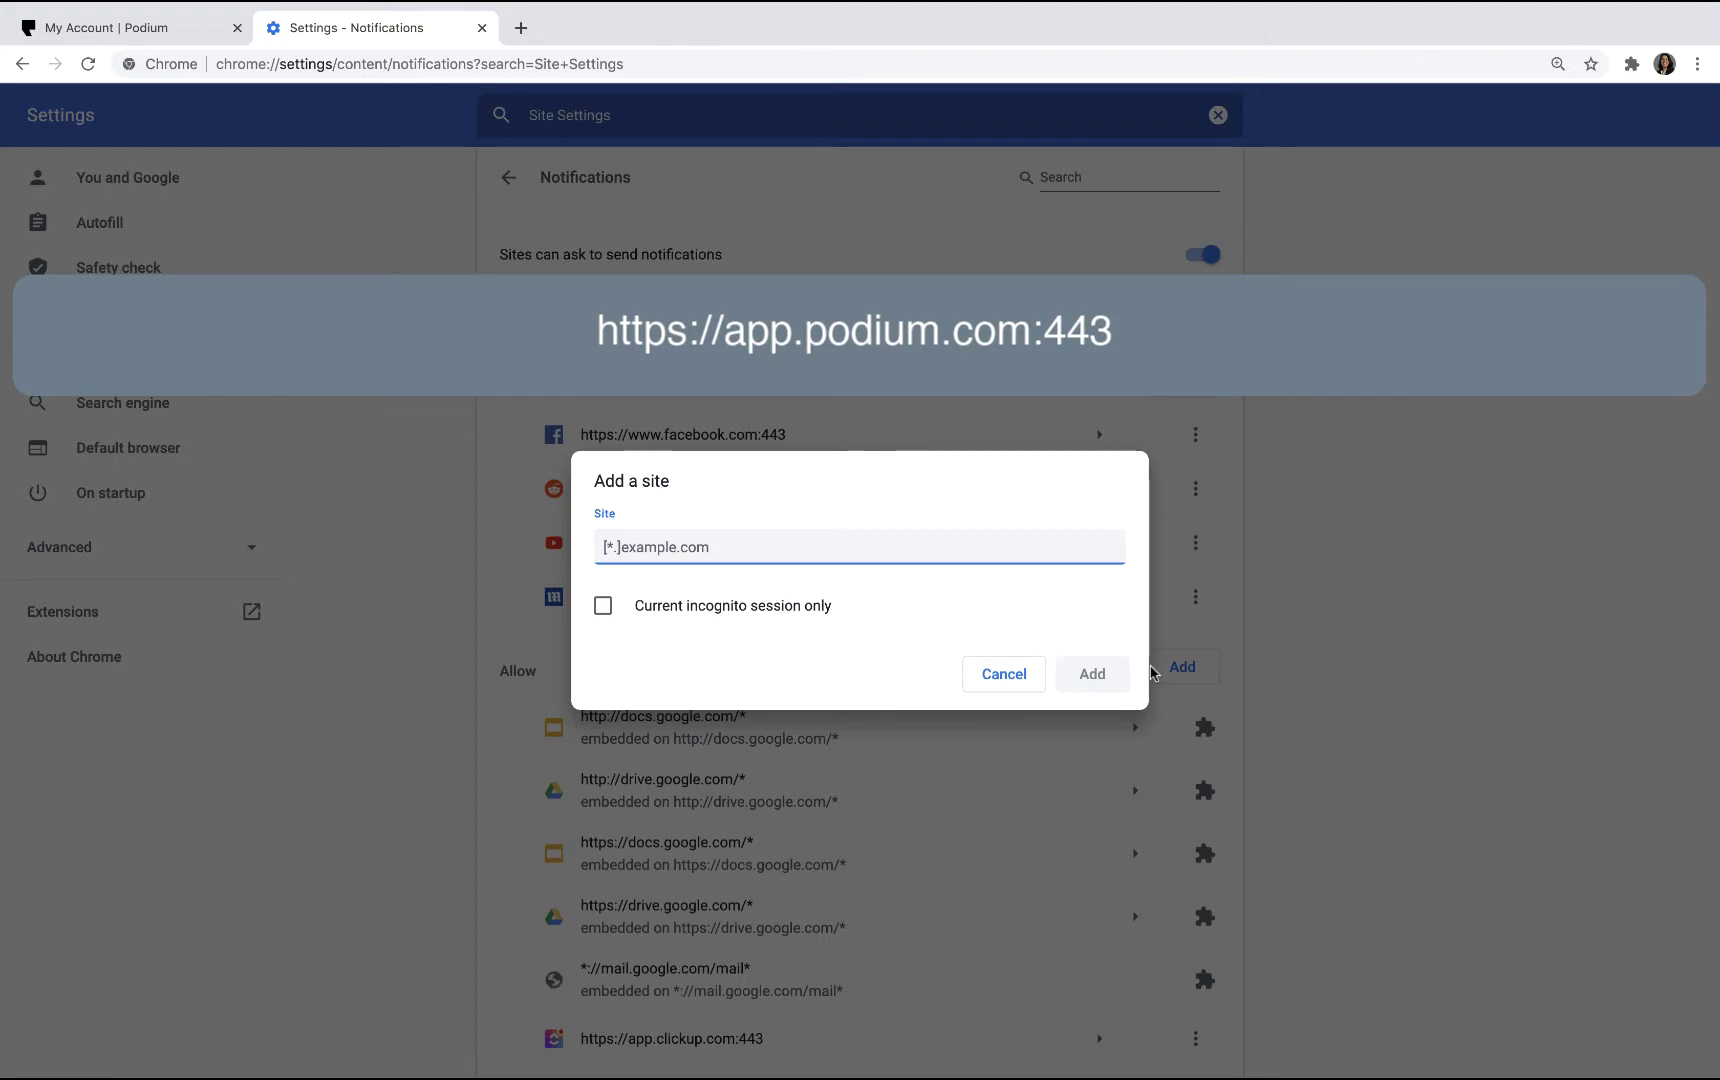
text(https://app.podium.com:443)
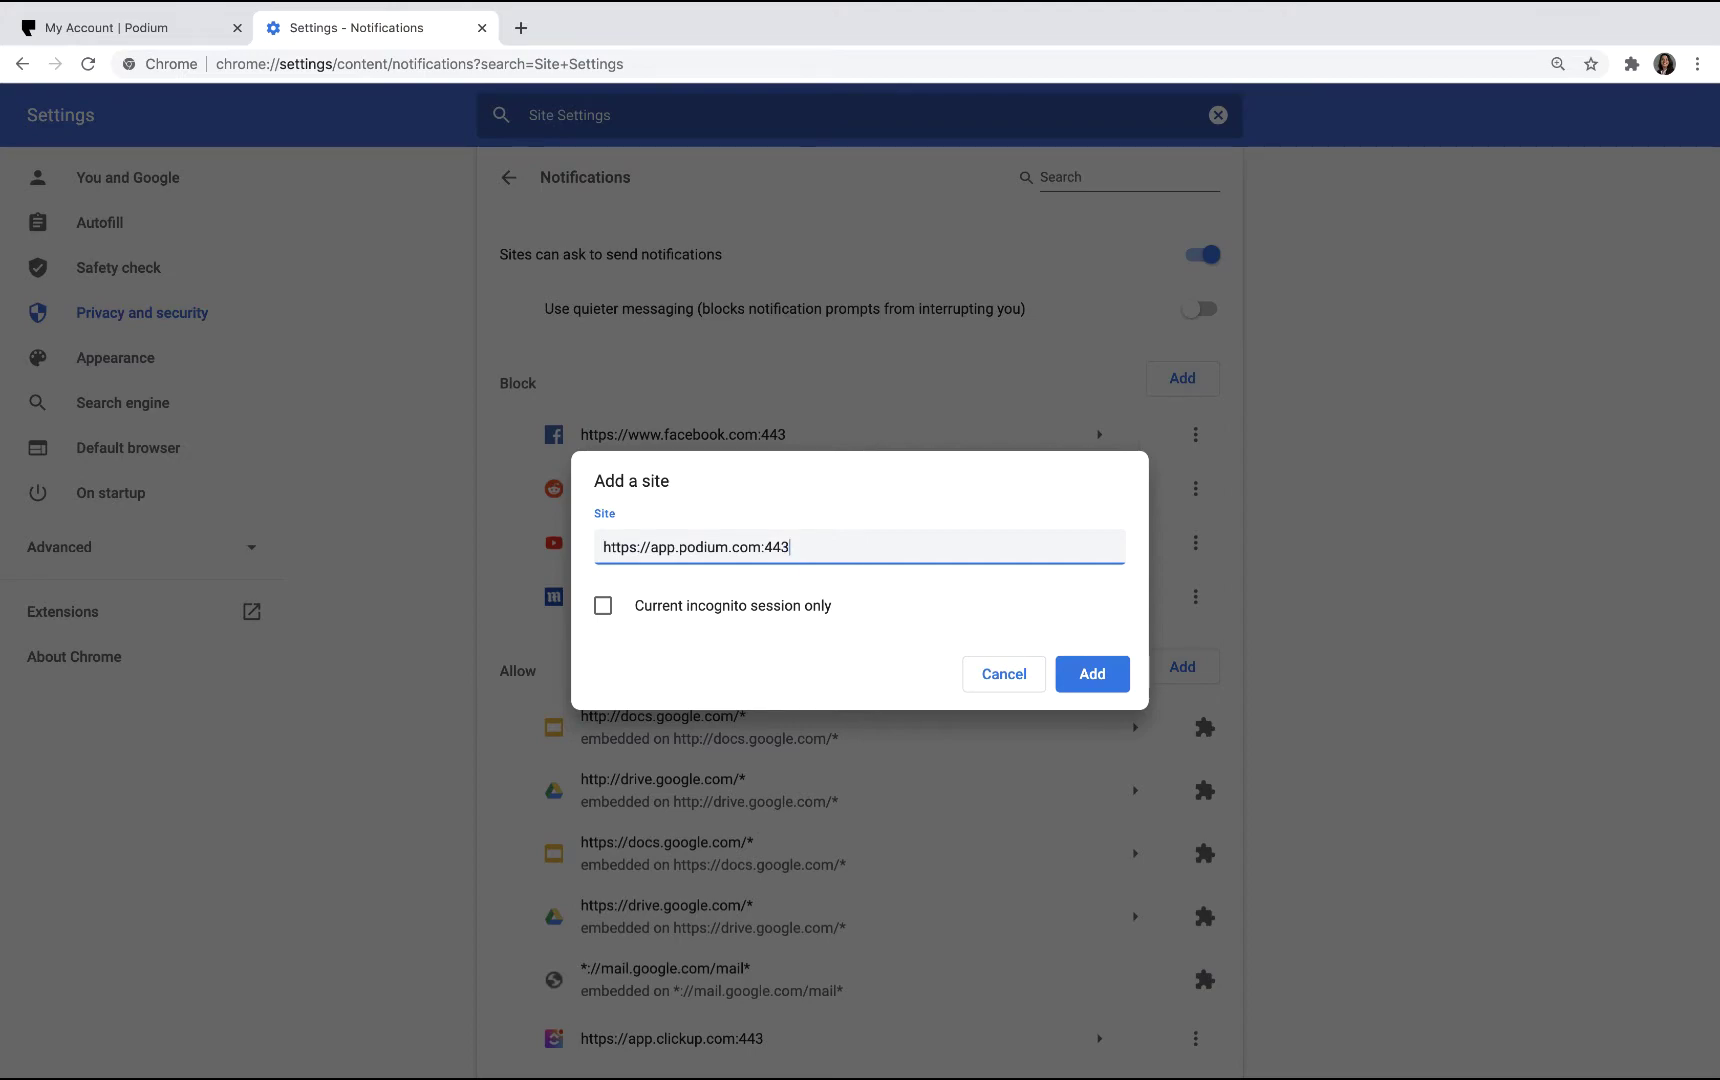
click(1120, 674)
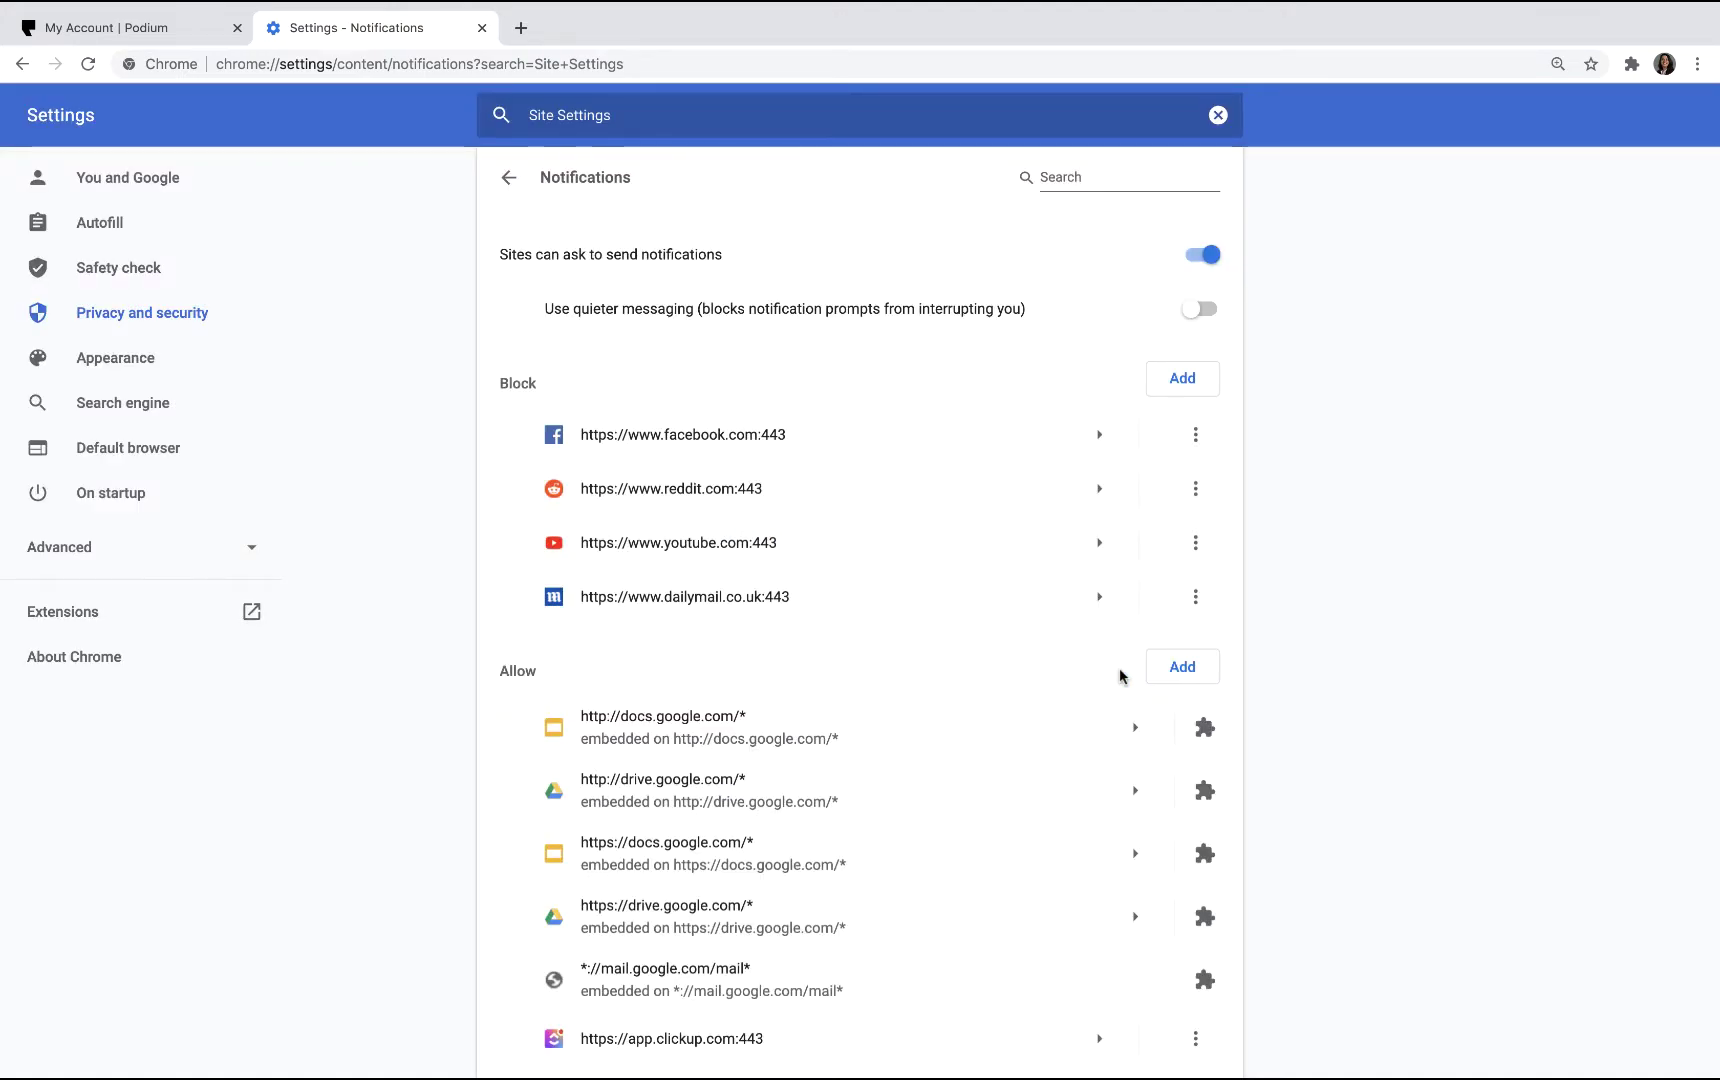
key(ctrl+Left)
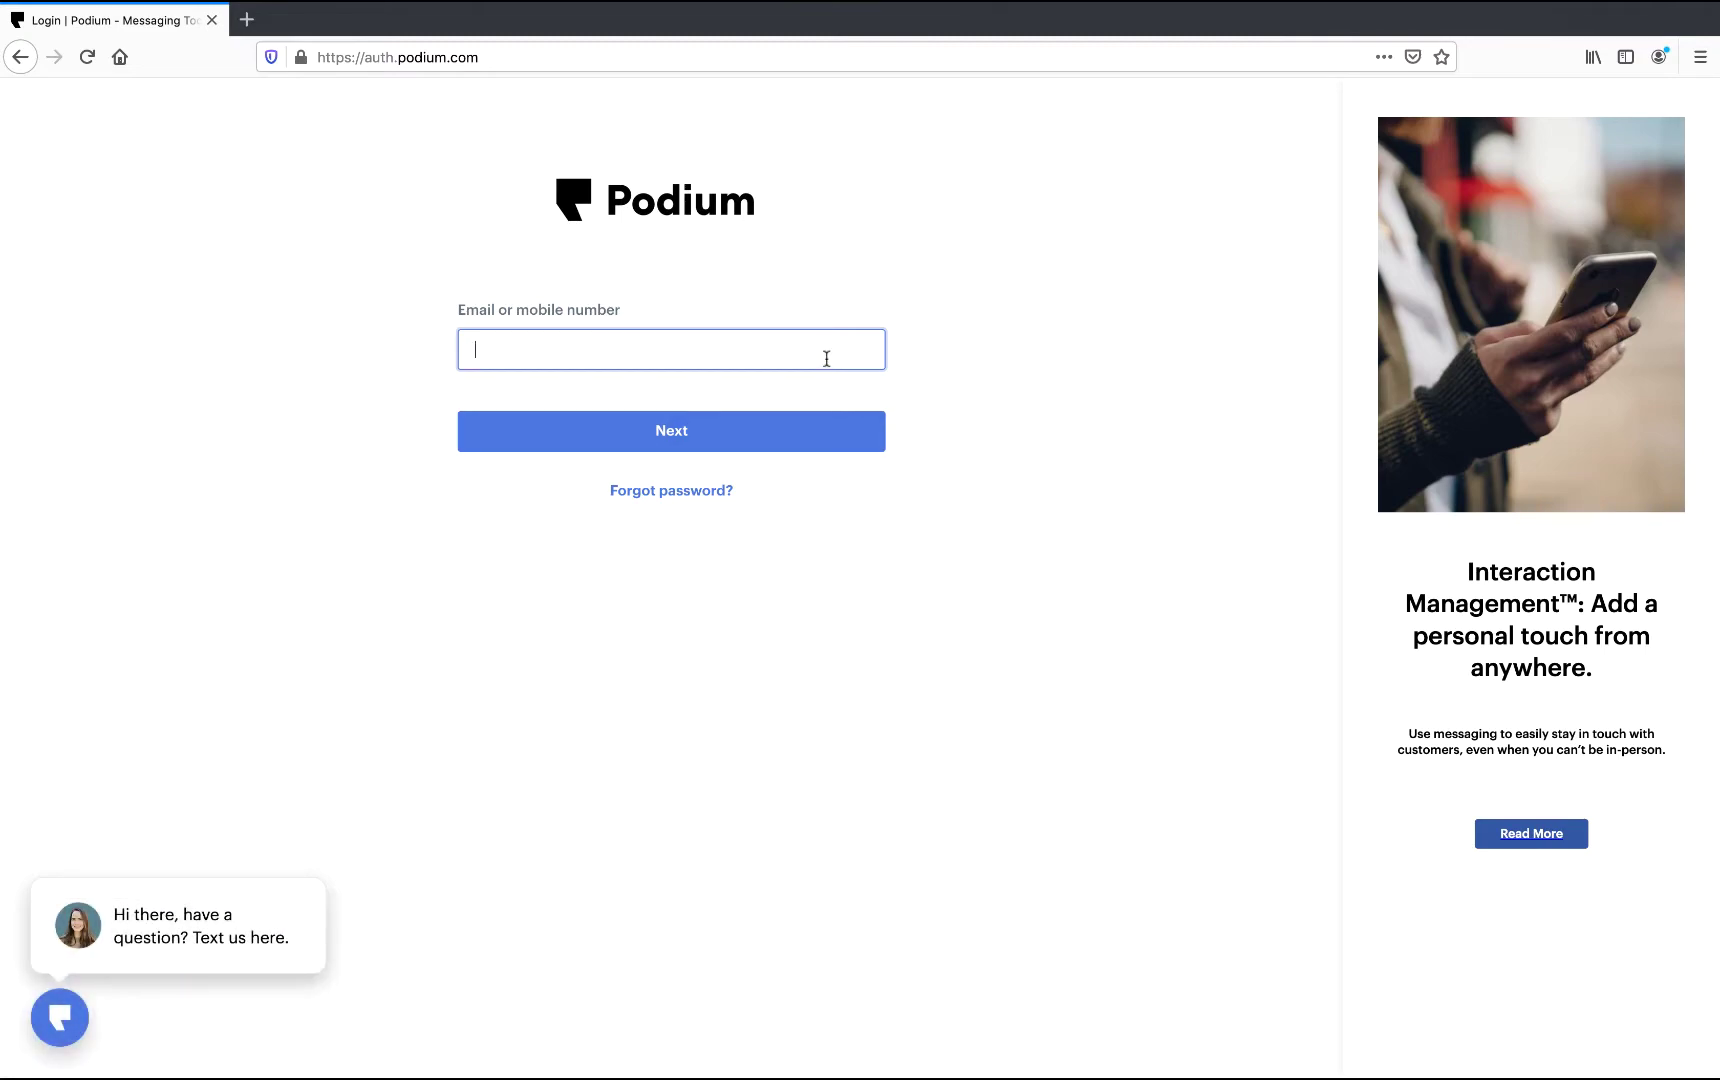
- Sign in with saved credentials and set Firefox's Send Notifications permission to Allow
key(Down)
key(Return)
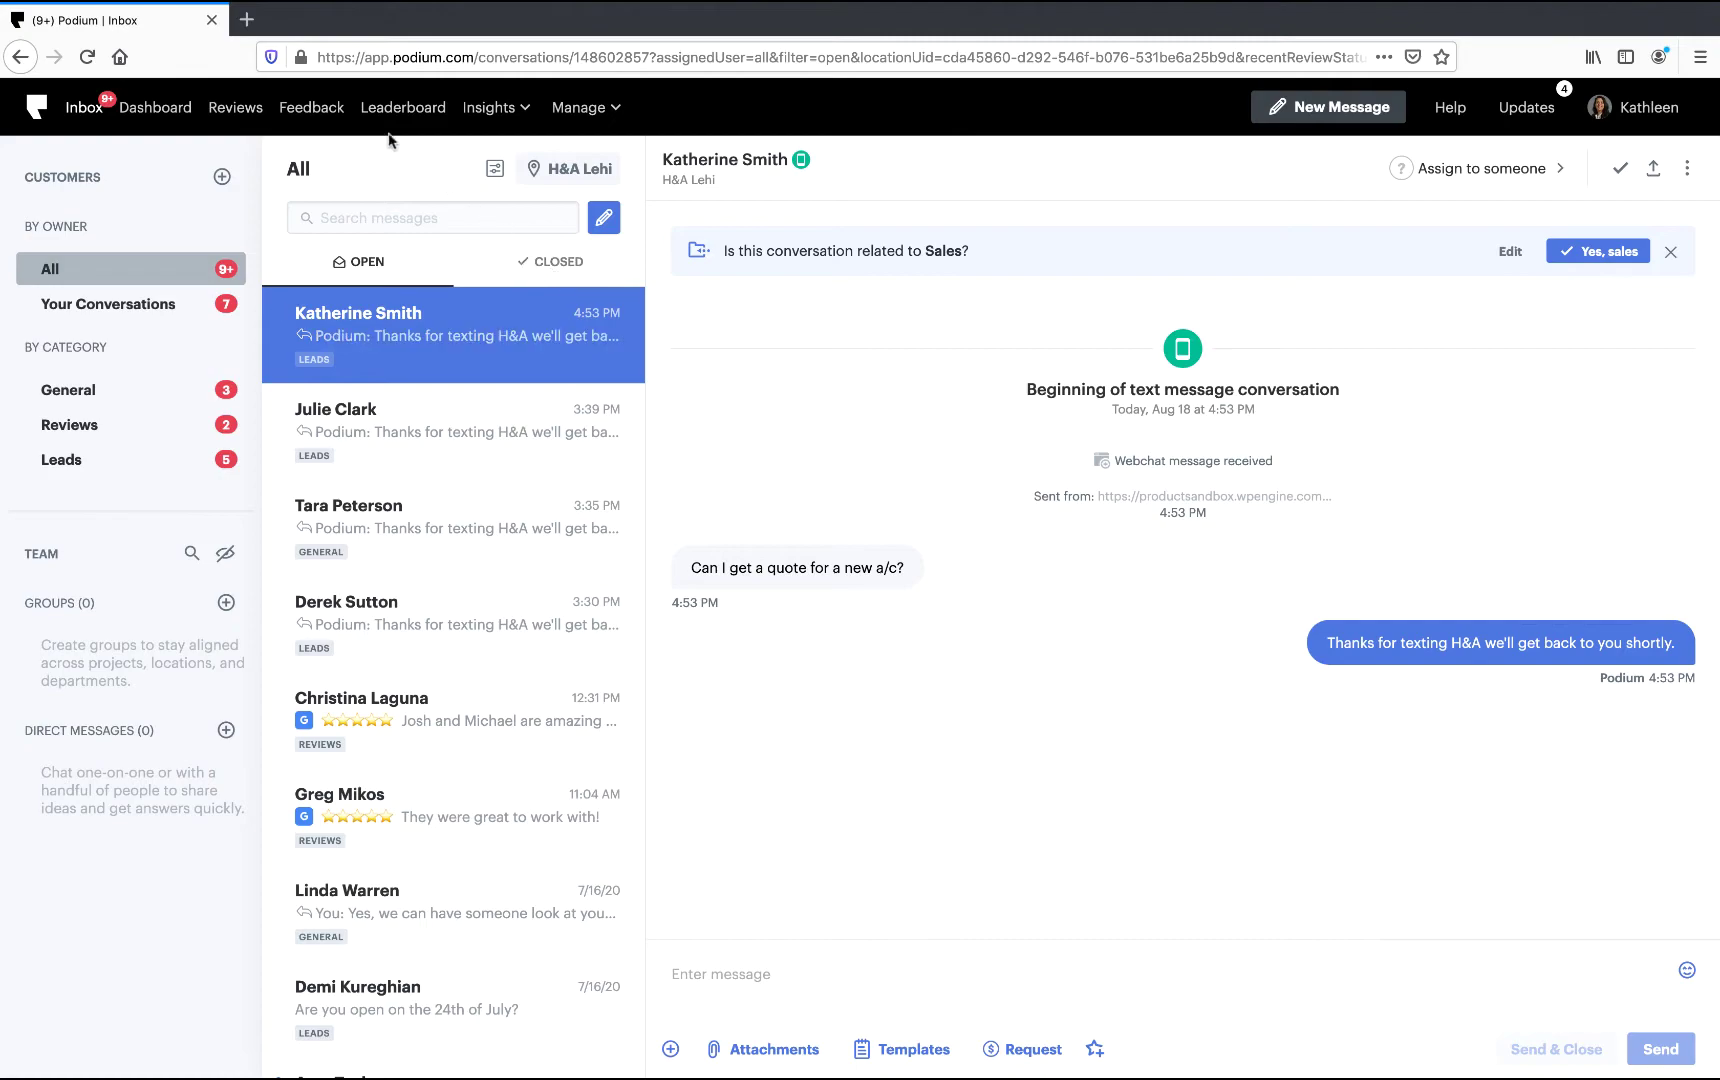
click(301, 57)
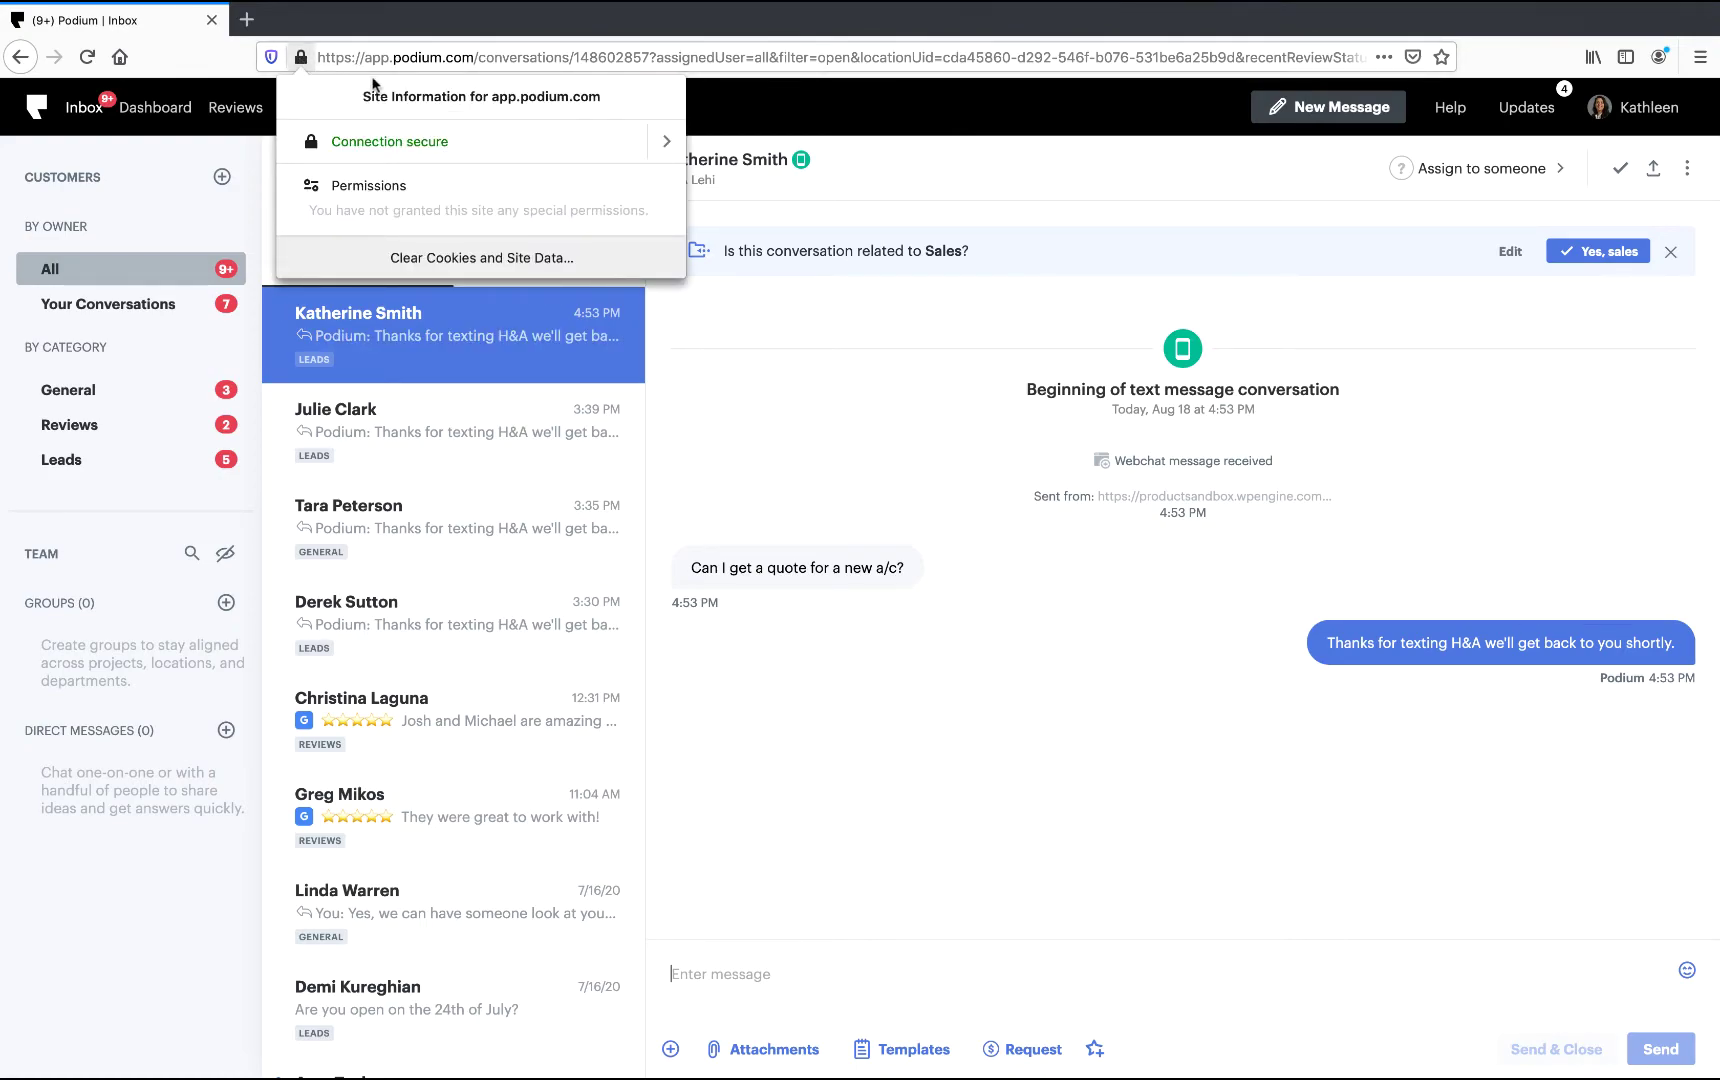
click(666, 141)
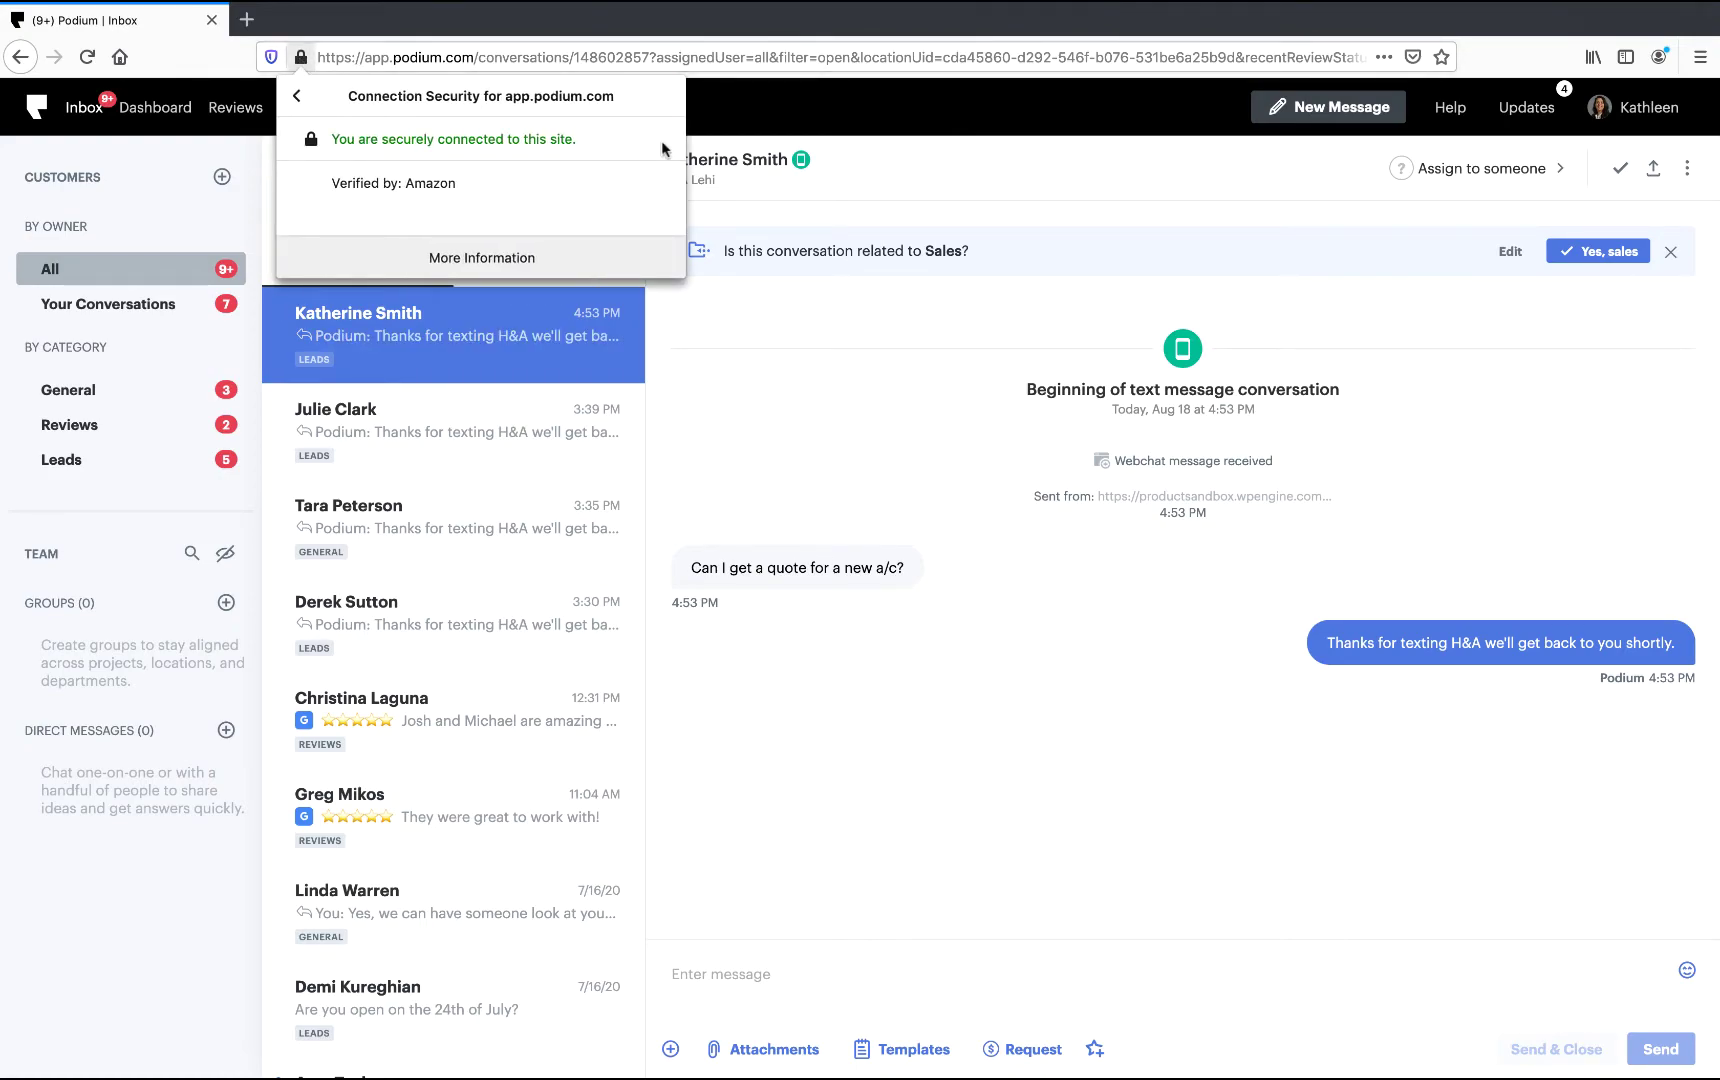
click(481, 257)
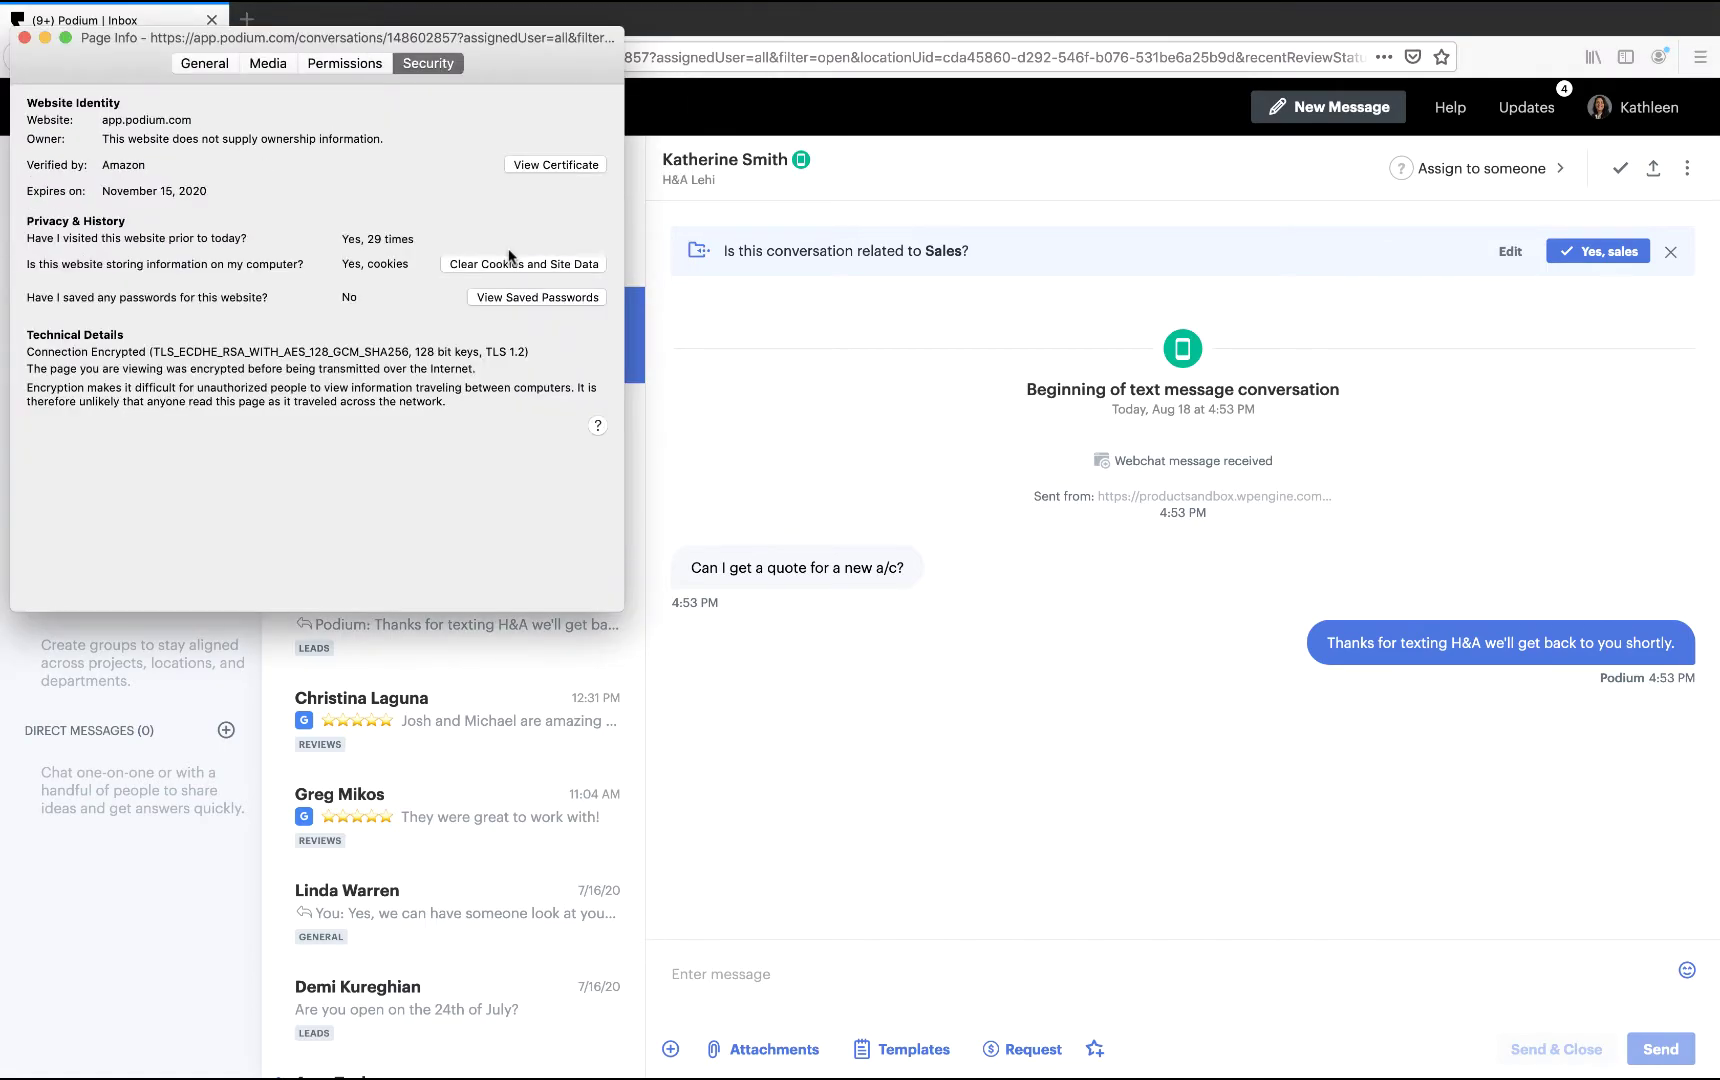
click(344, 63)
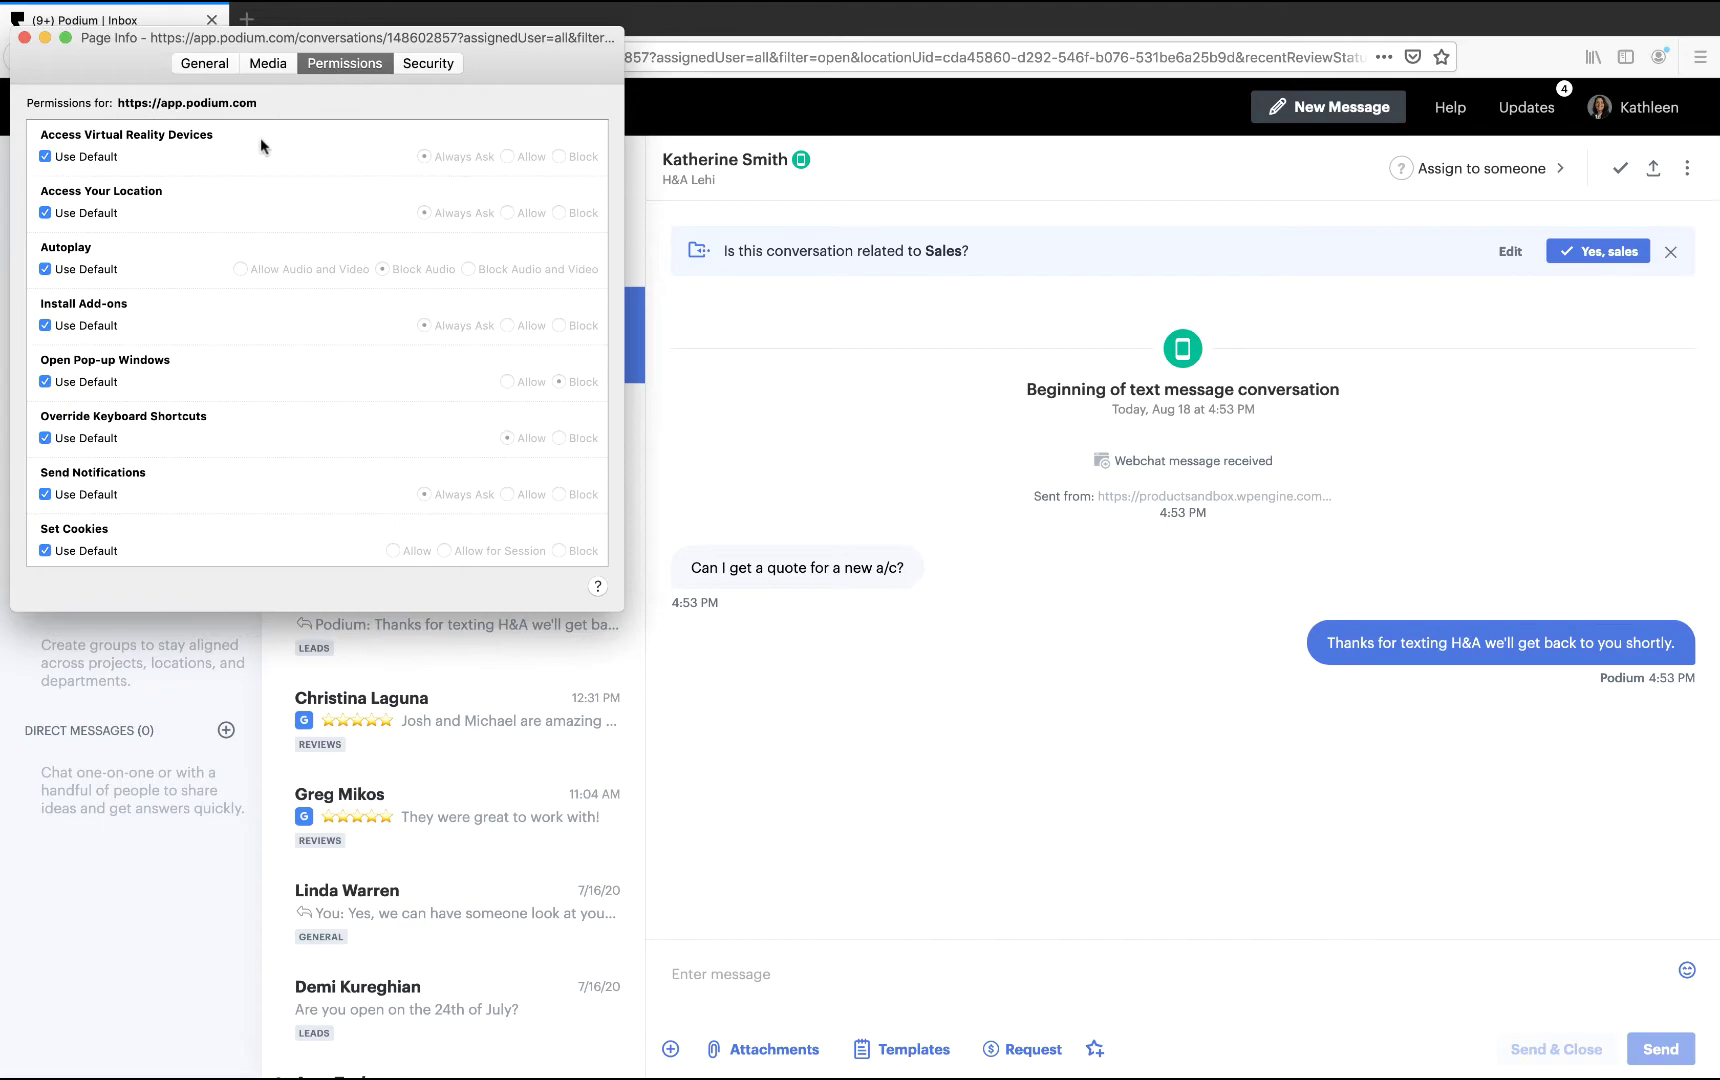
click(46, 495)
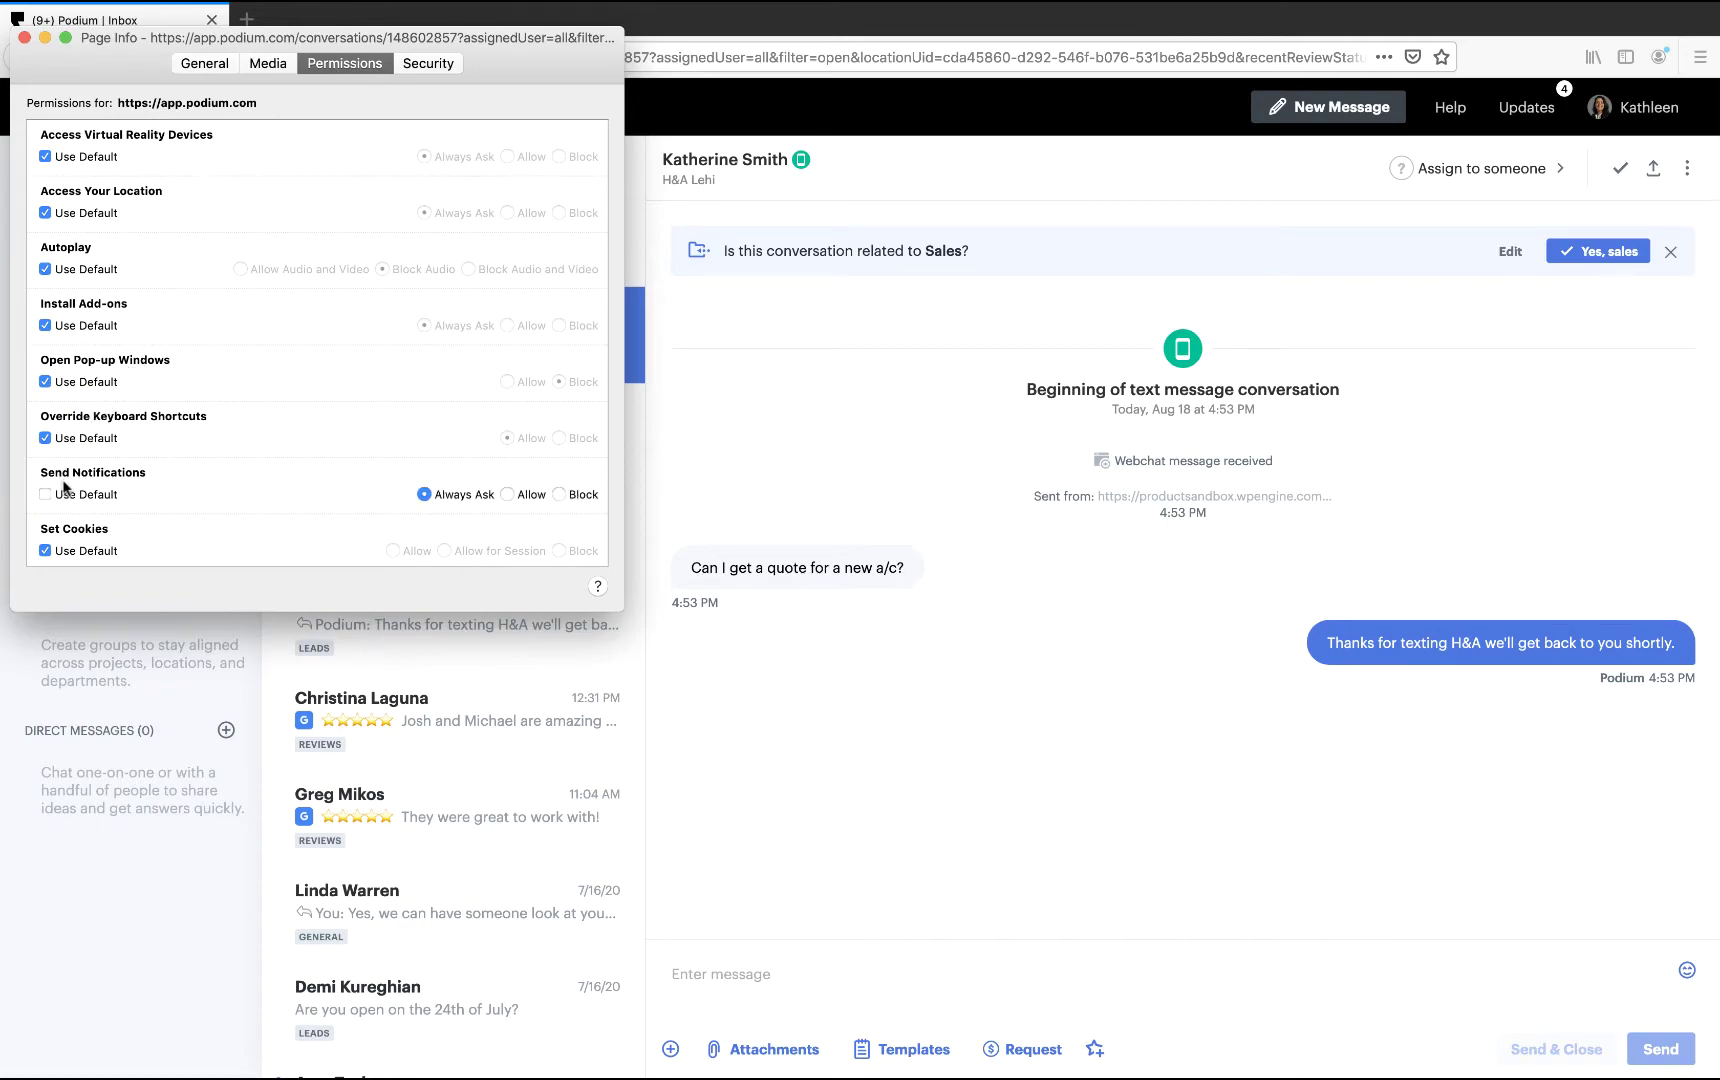
click(507, 495)
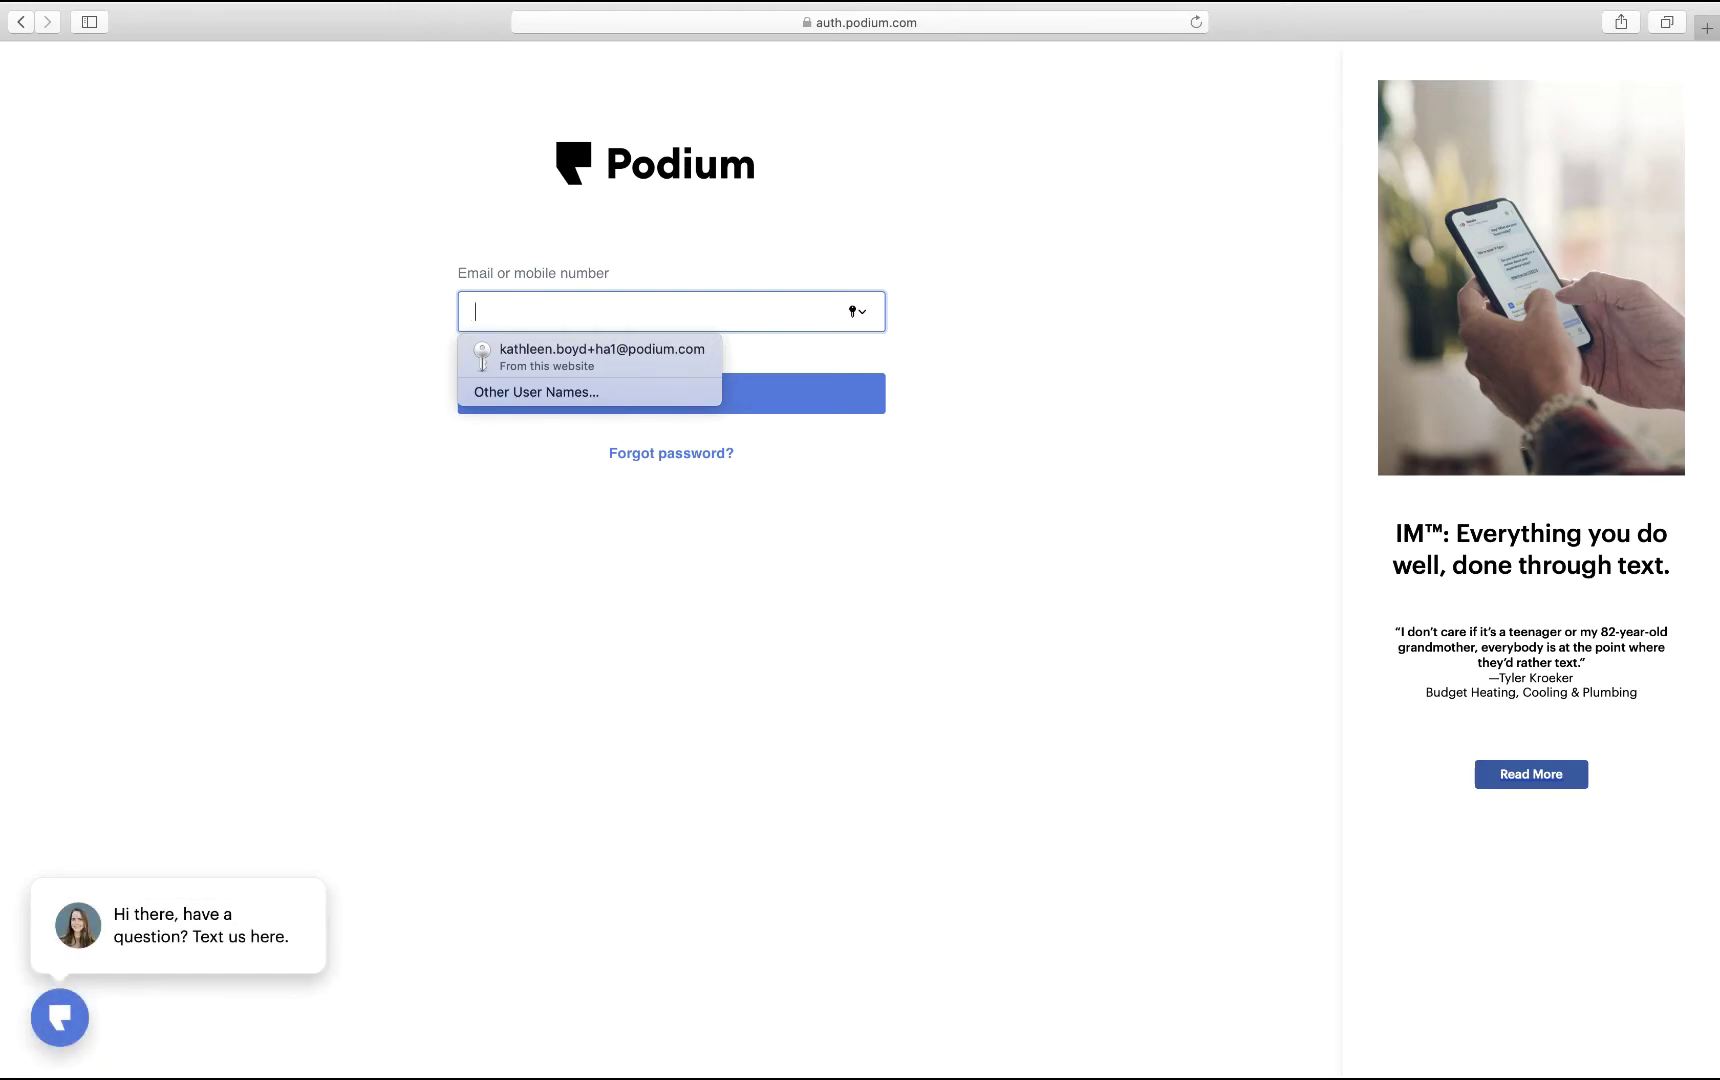
click(592, 355)
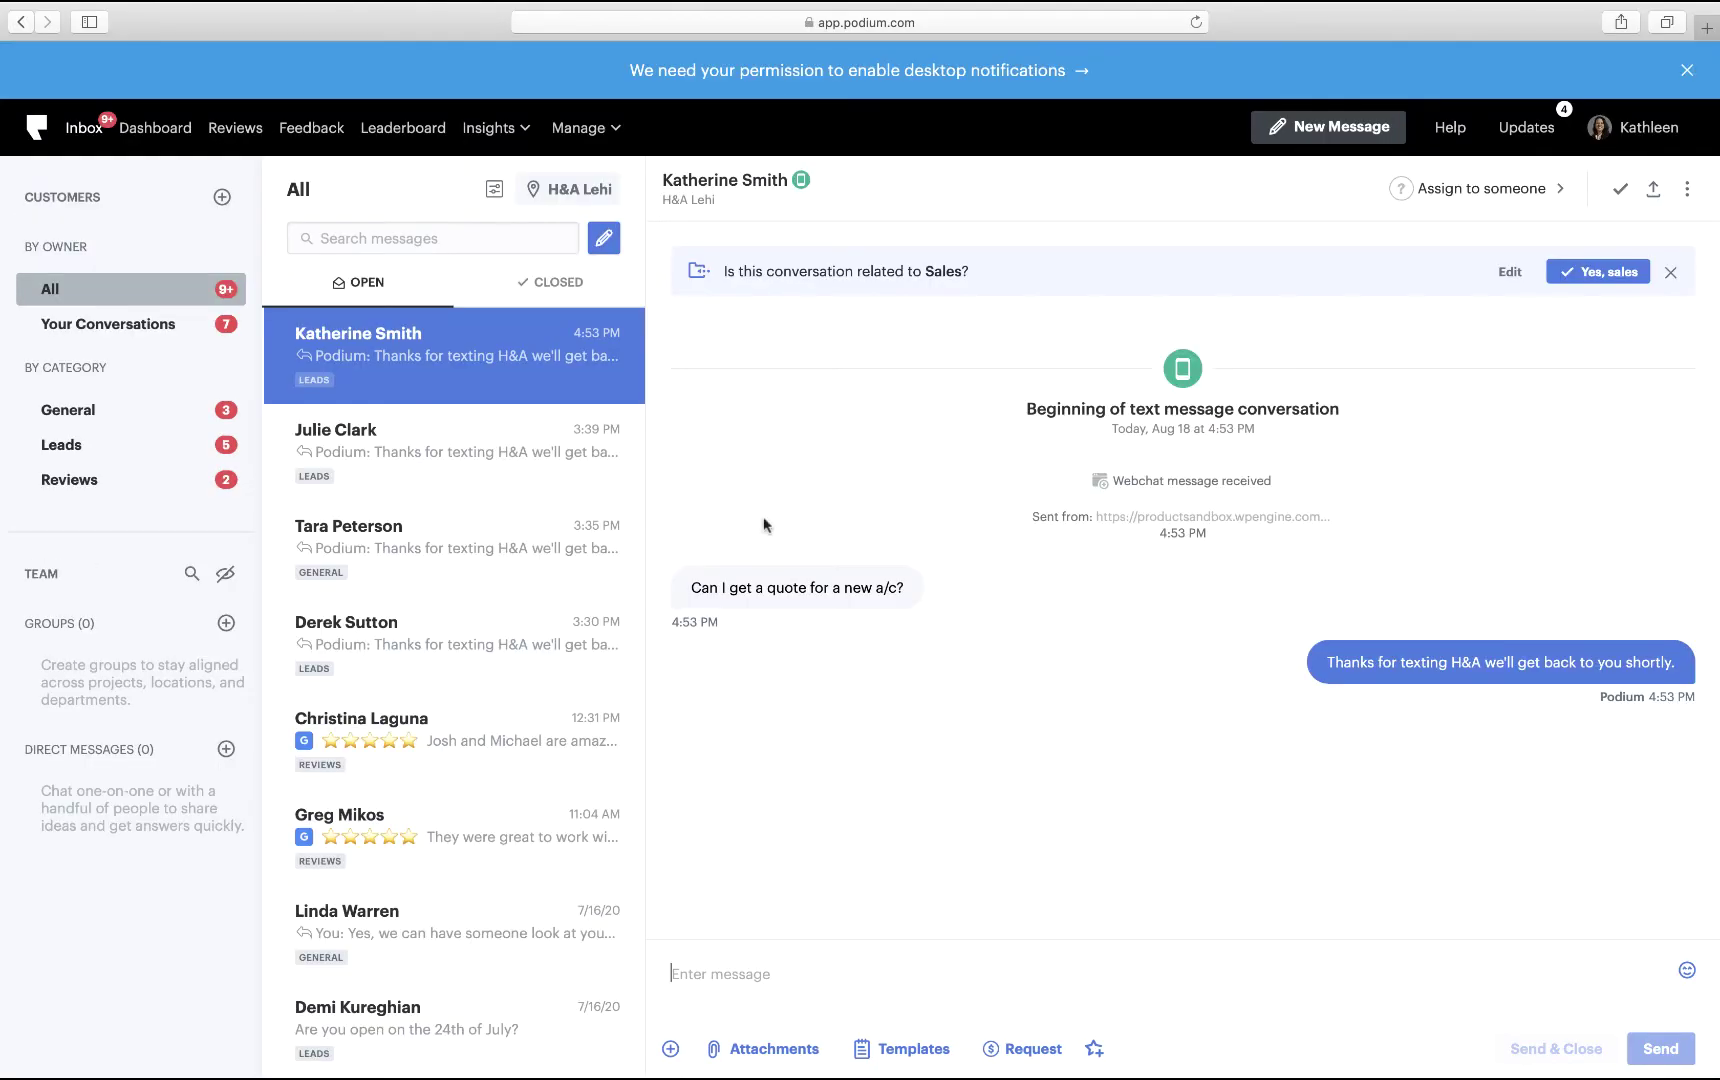
click(994, 71)
click(1013, 144)
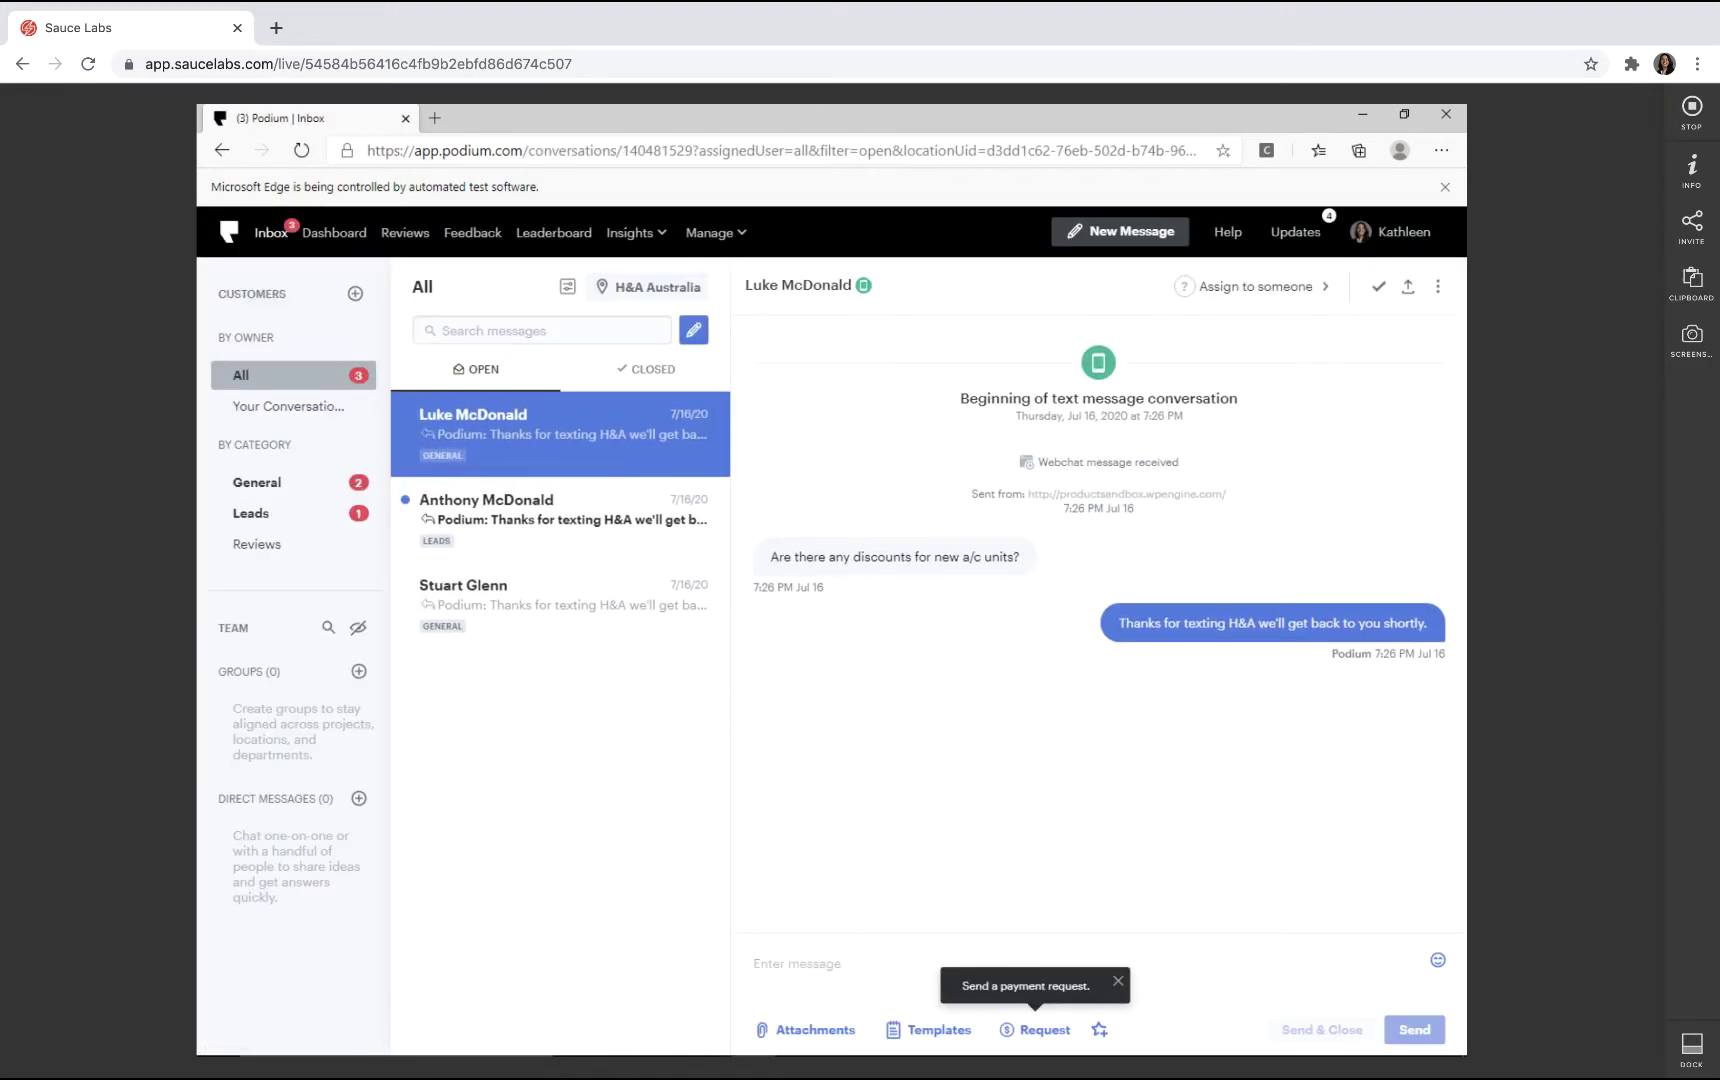
- Set the Notifications site permission for app.podium.com to Allow in Edge
click(348, 151)
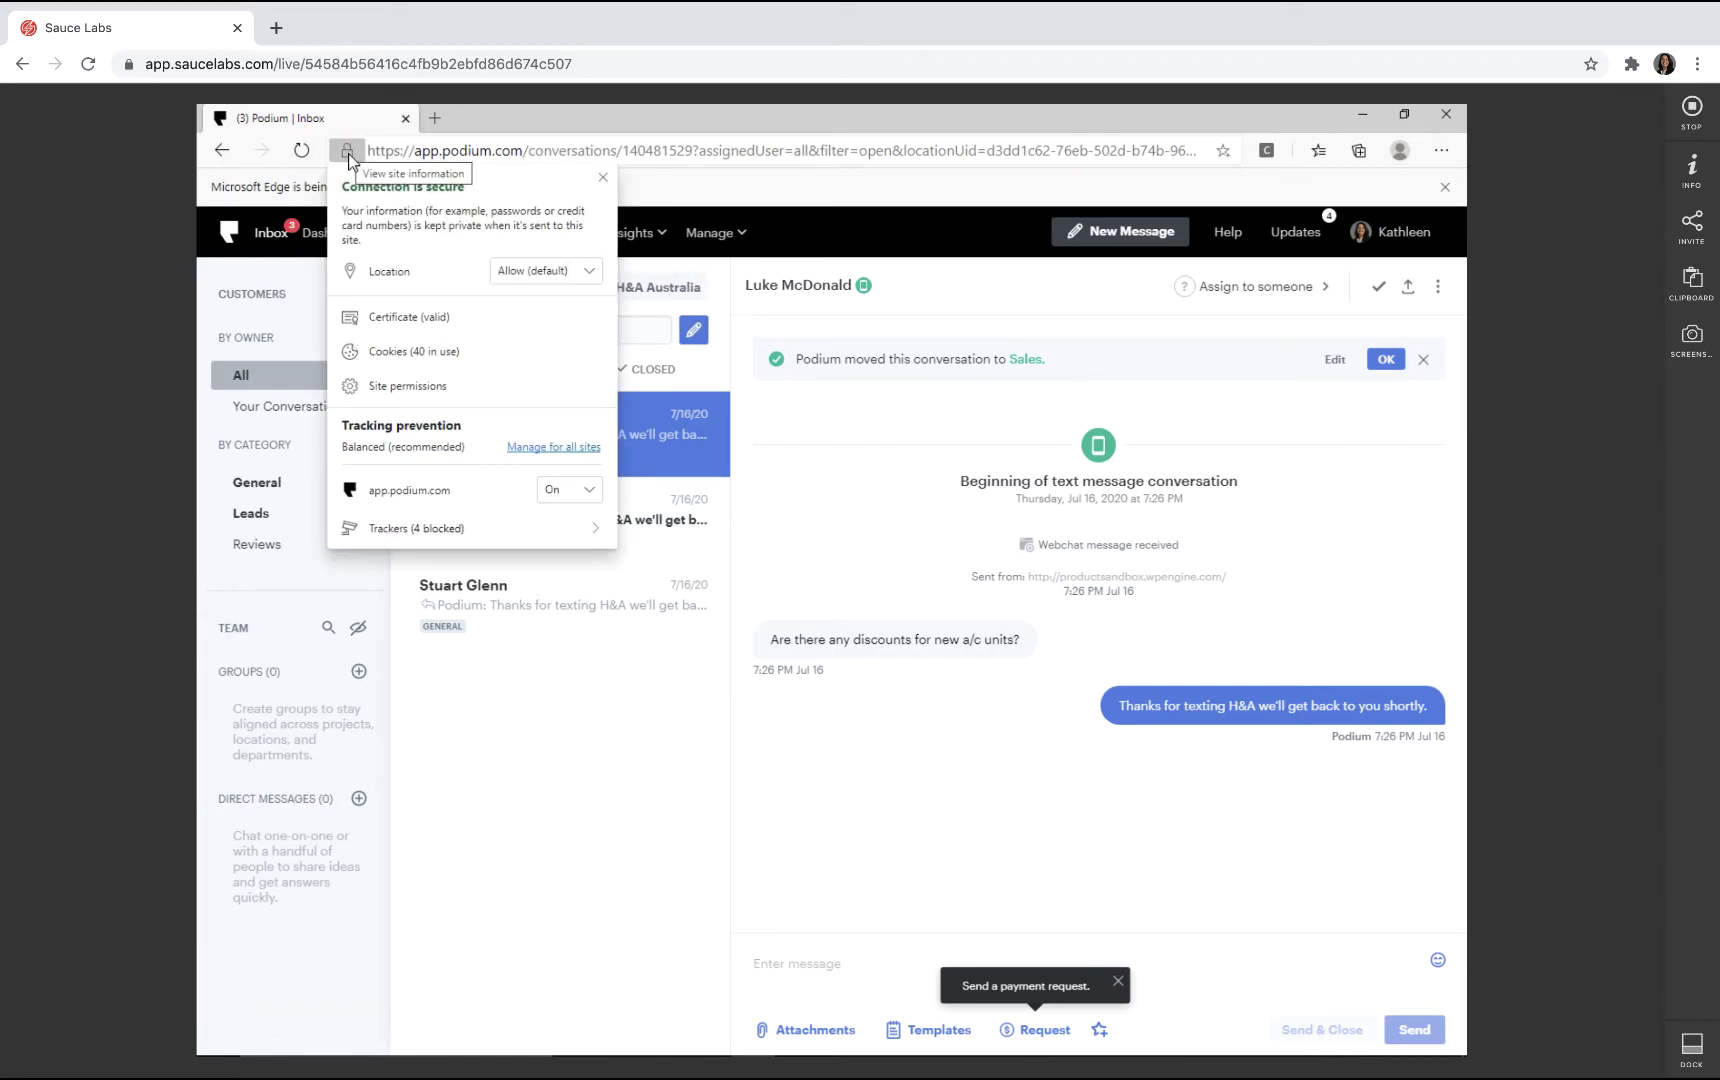
click(407, 385)
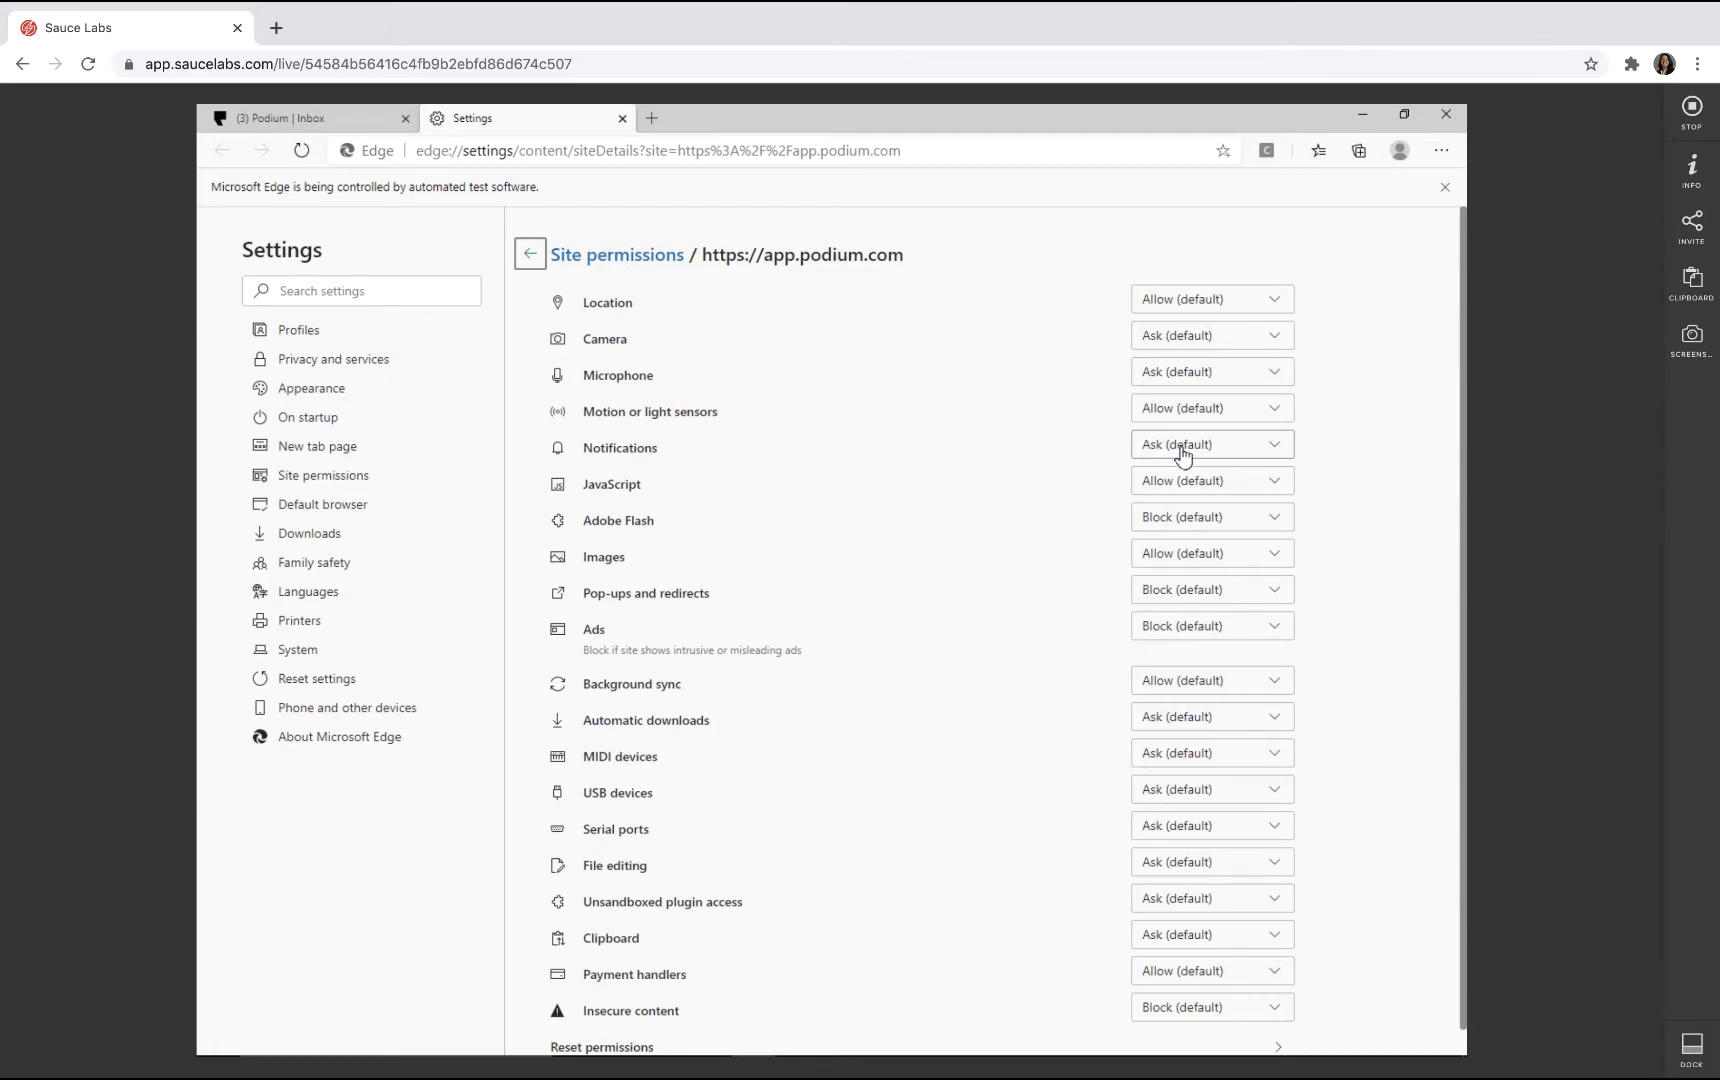
click(1182, 447)
click(1180, 506)
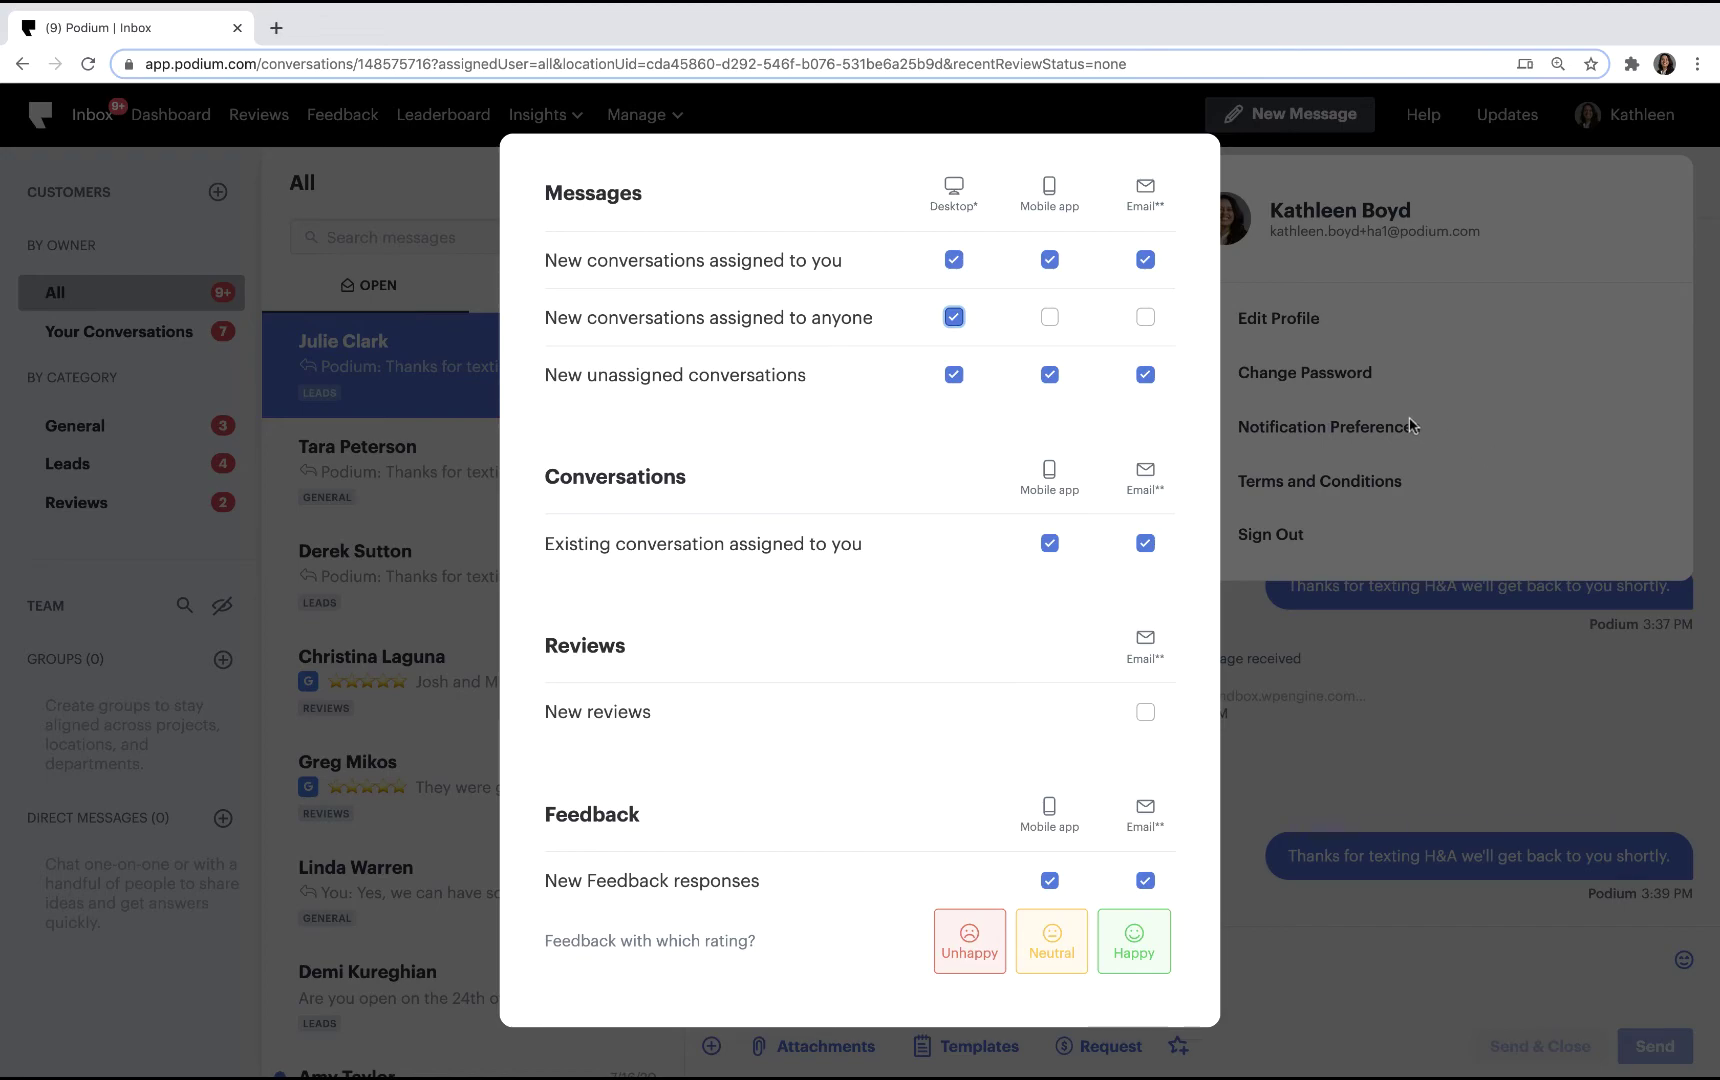
- Tick Mobile app and Email in the 'New conversations assigned to anyone' row
click(1051, 318)
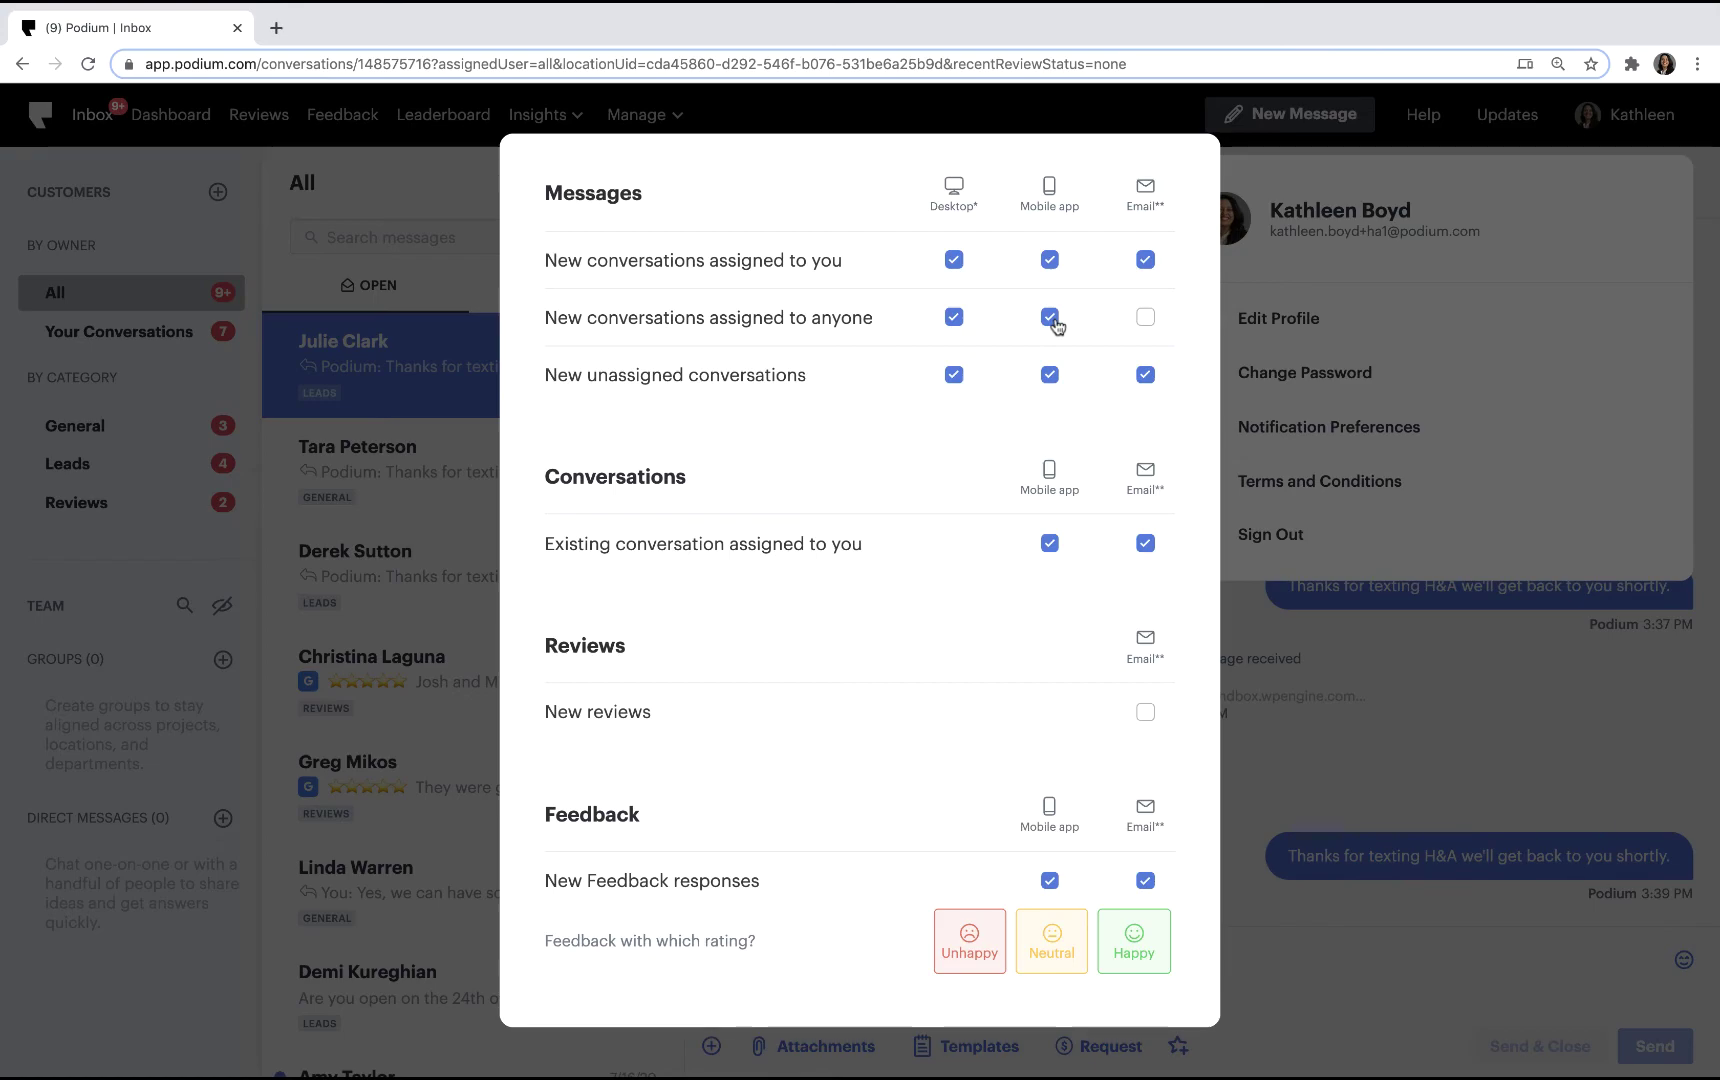
click(1145, 317)
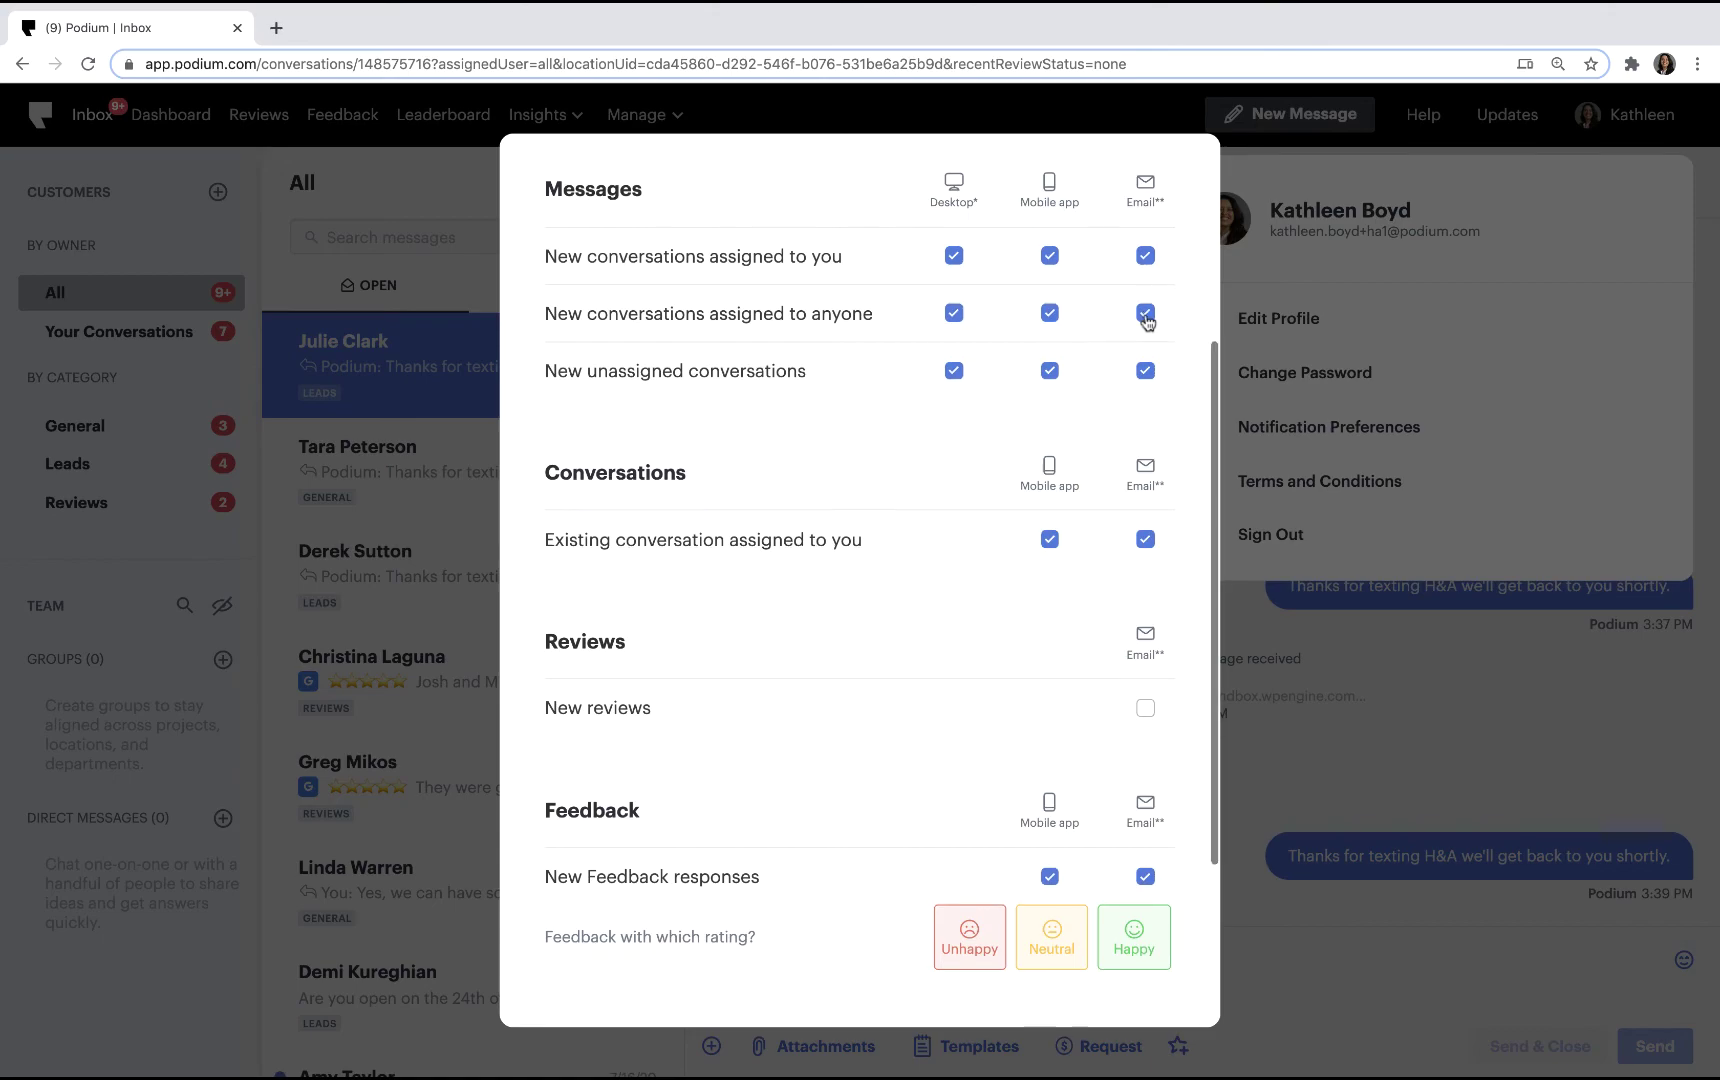
scroll(1146, 323, down, 3)
scroll(1146, 322, down, 2)
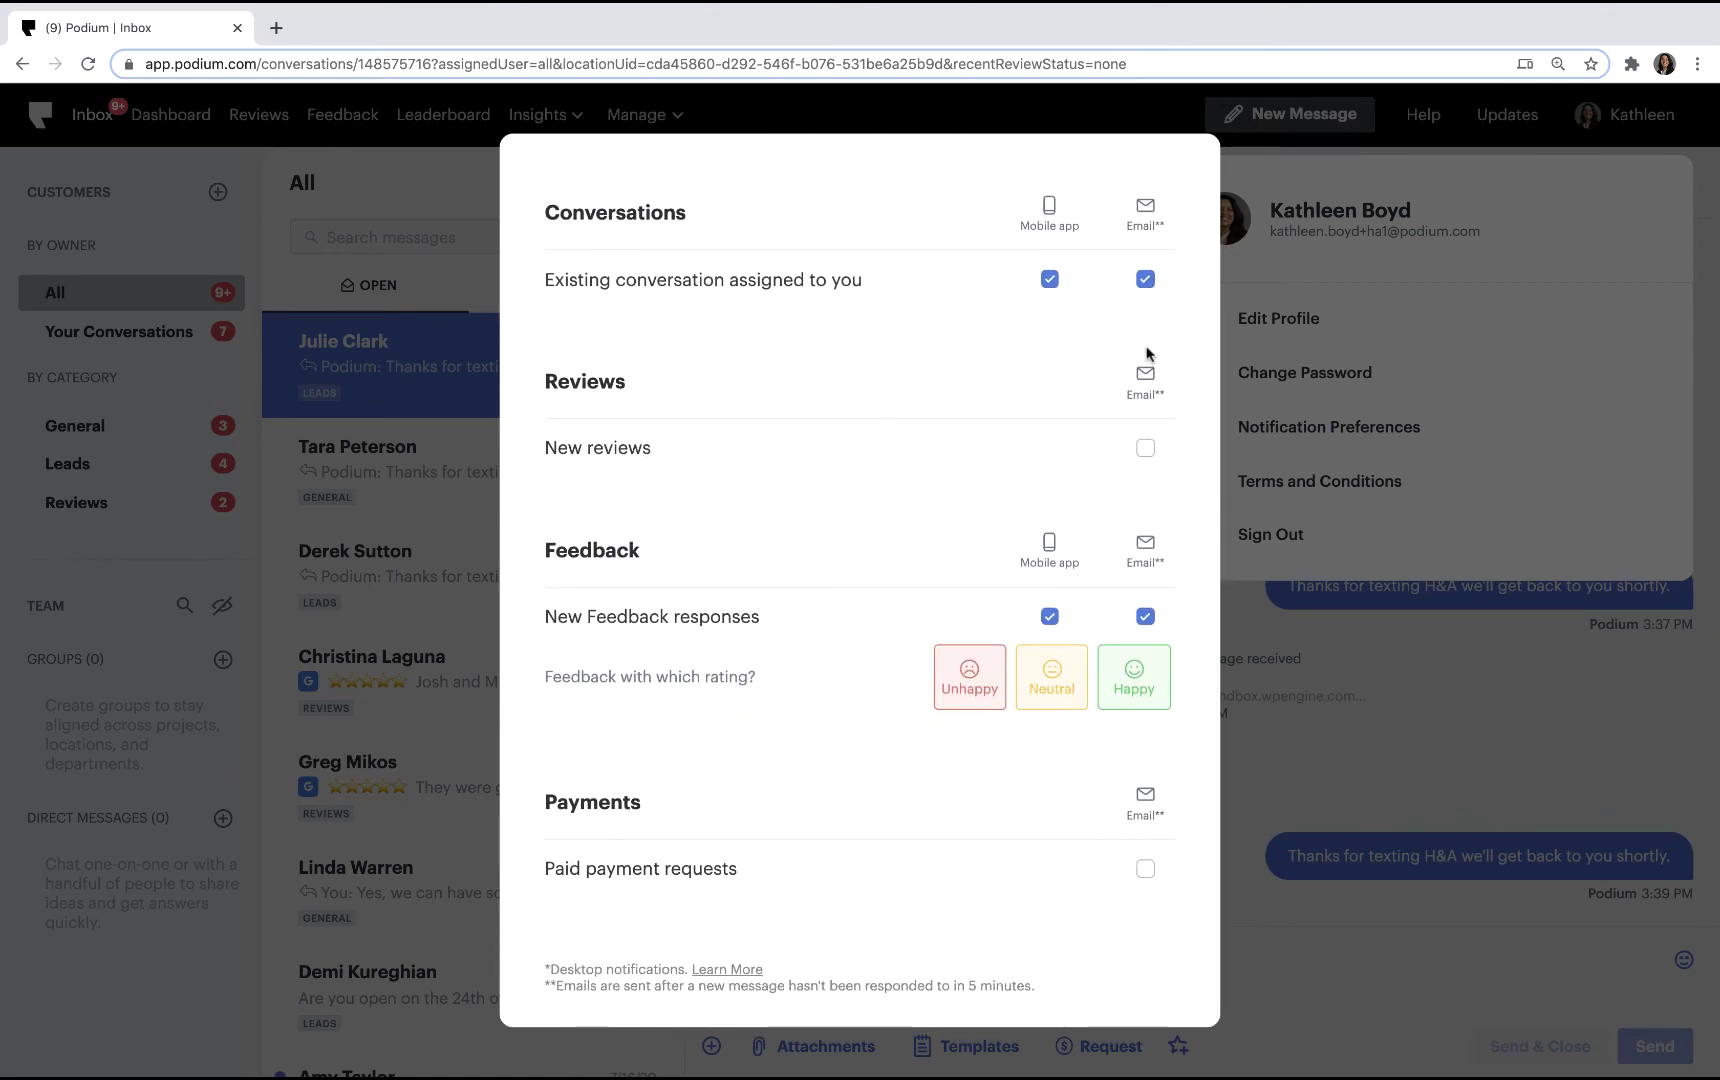
- Tick the Email checkbox for New reviews
click(1146, 448)
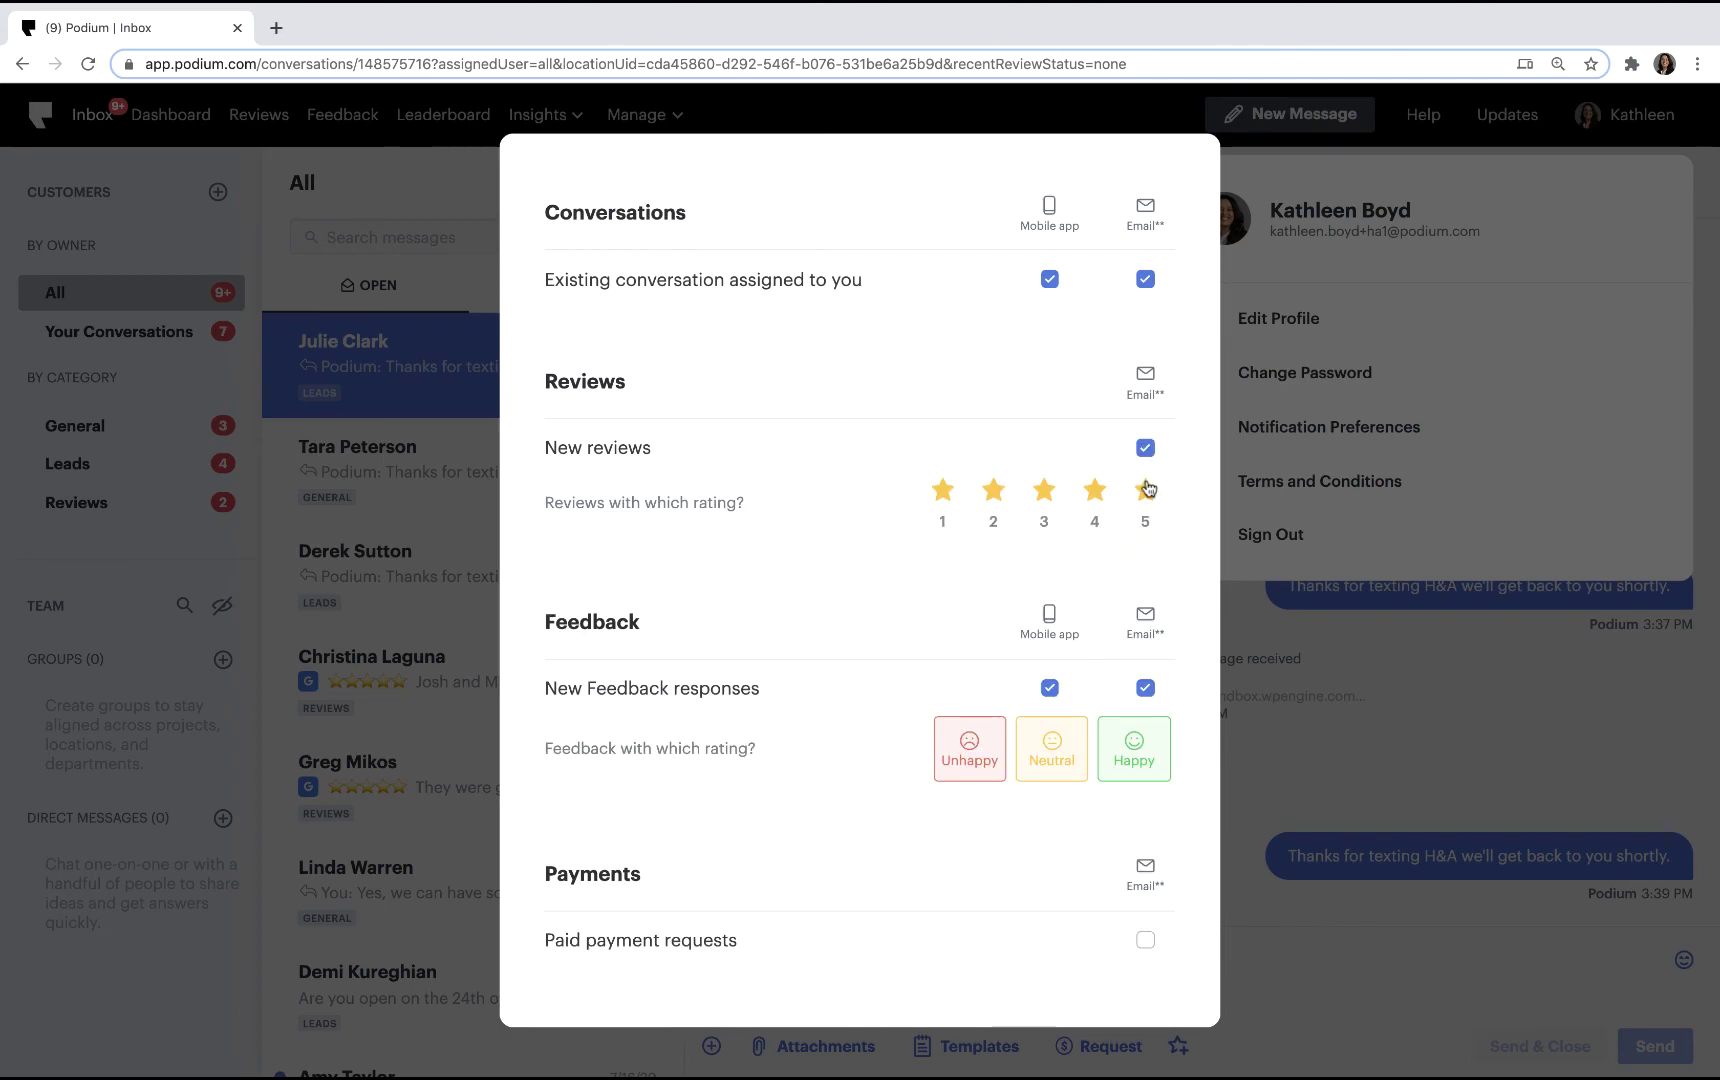